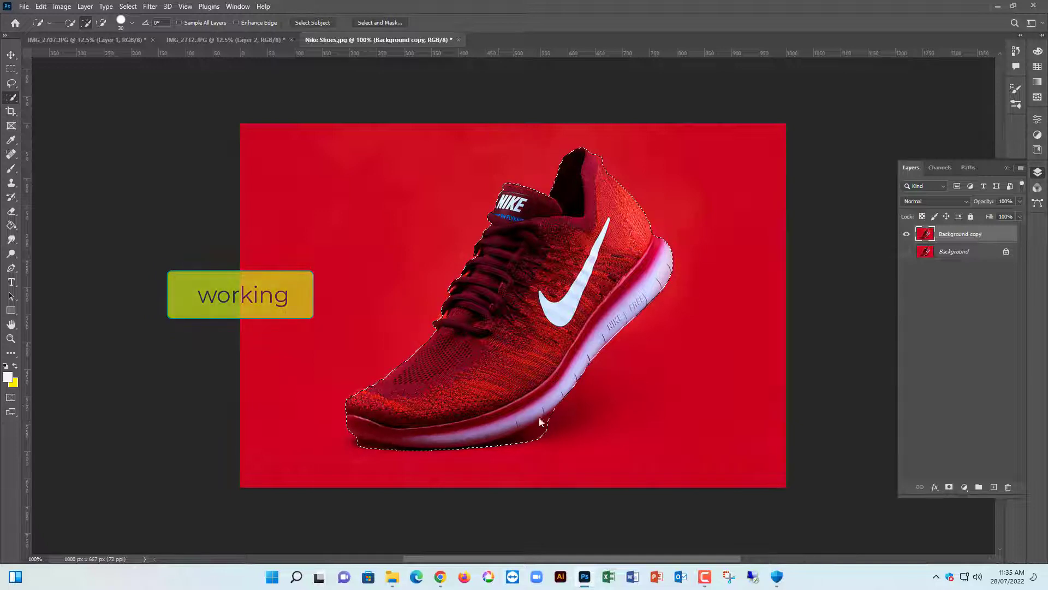
Subtract the excess shadow area beneath the sole and toe from the shoe selection with the Quick Selection tool.
{"action": "key", "text": "alt"}
{"action": "mouse_move", "coordinate": [560, 434]}
{"action": "left_mouse_down"}
{"action": "mouse_move", "coordinate": [535, 428]}
{"action": "mouse_move", "coordinate": [496, 451]}
{"action": "mouse_move", "coordinate": [433, 458]}
{"action": "mouse_move", "coordinate": [367, 458]}
{"action": "mouse_move", "coordinate": [351, 445]}
{"action": "left_mouse_up"}
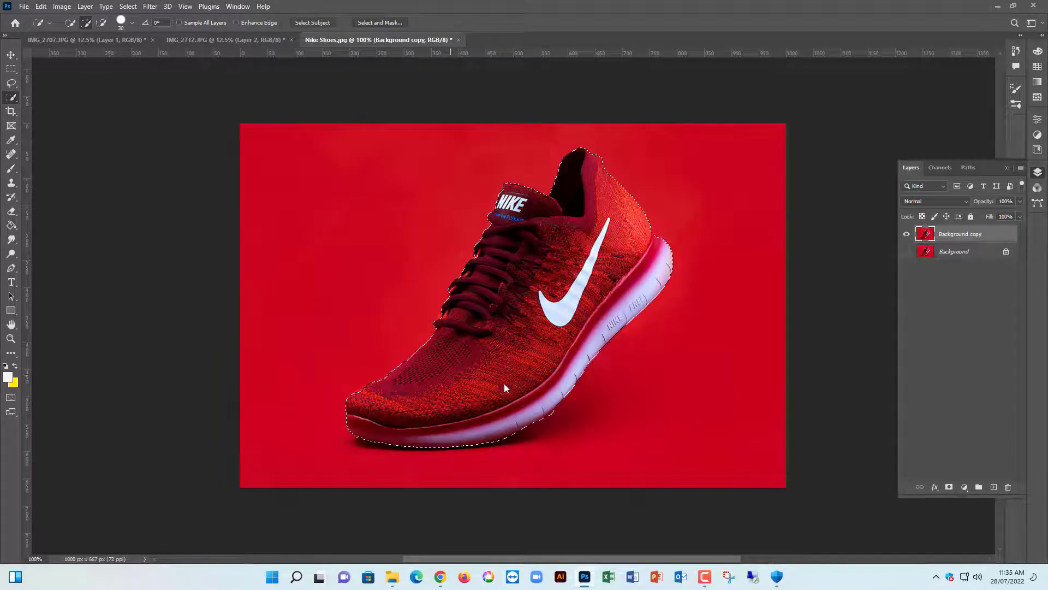
Refine the quick selection along the top of the heel collar so it excludes the red background.
{"action": "key", "text": "ctrl+plus"}
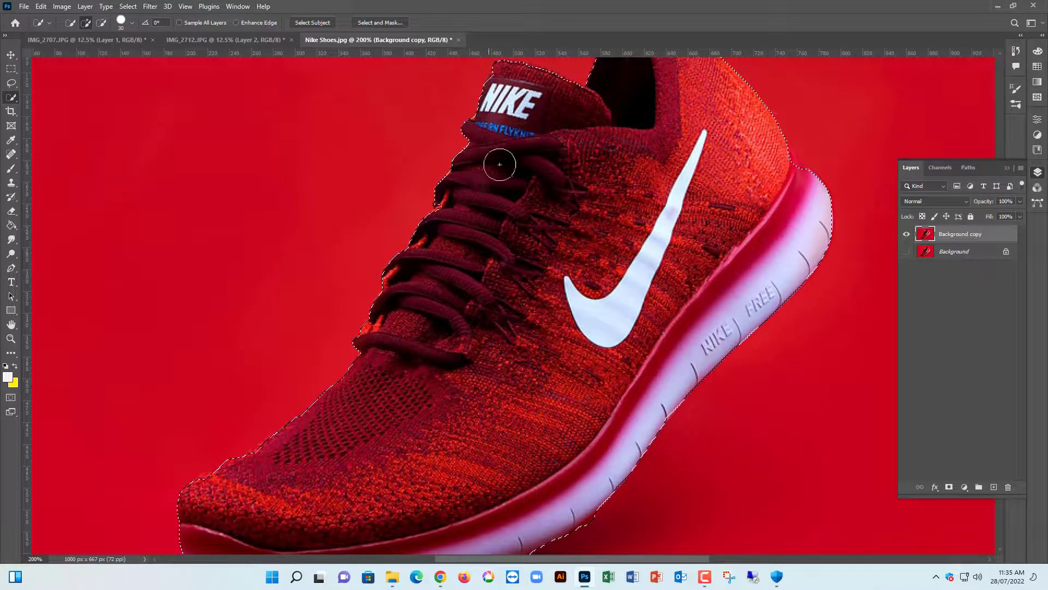
{"action": "key", "text": "space"}
{"action": "left_click_drag", "start_coordinate": [316, 473], "coordinate": [393, 359]}
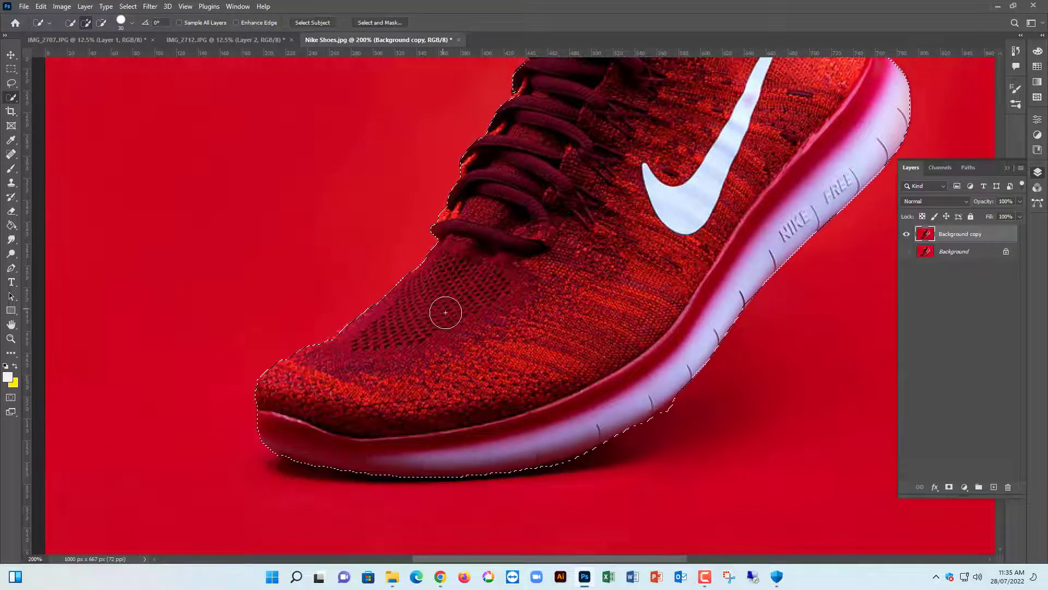
{"action": "key", "text": "space"}
{"action": "left_click_drag", "start_coordinate": [491, 411], "coordinate": [454, 372]}
{"action": "key", "text": "space"}
{"action": "left_click_drag", "start_coordinate": [532, 362], "coordinate": [328, 546]}
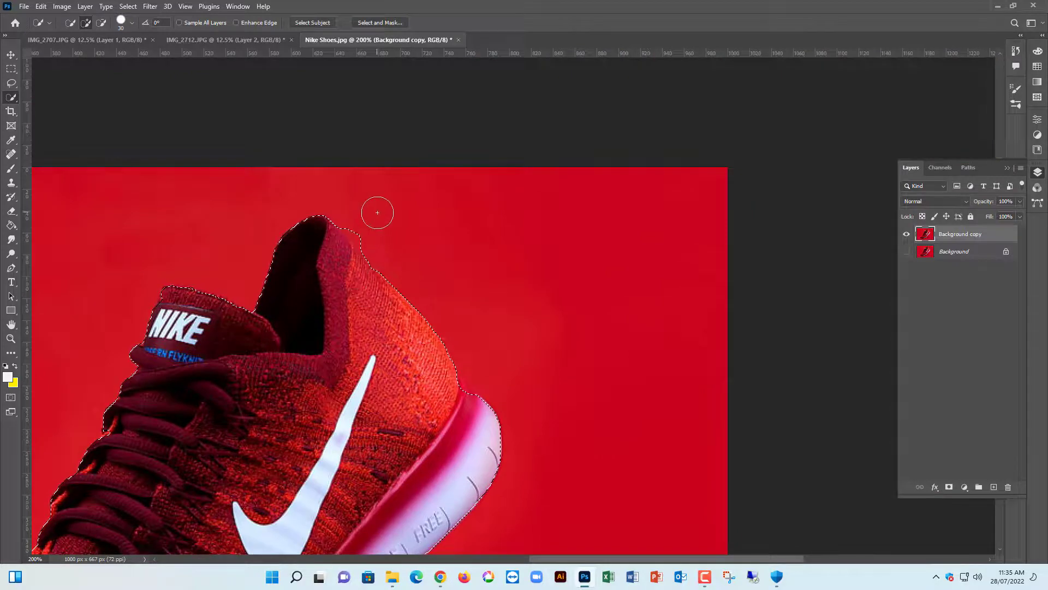
{"action": "key", "text": "alt"}
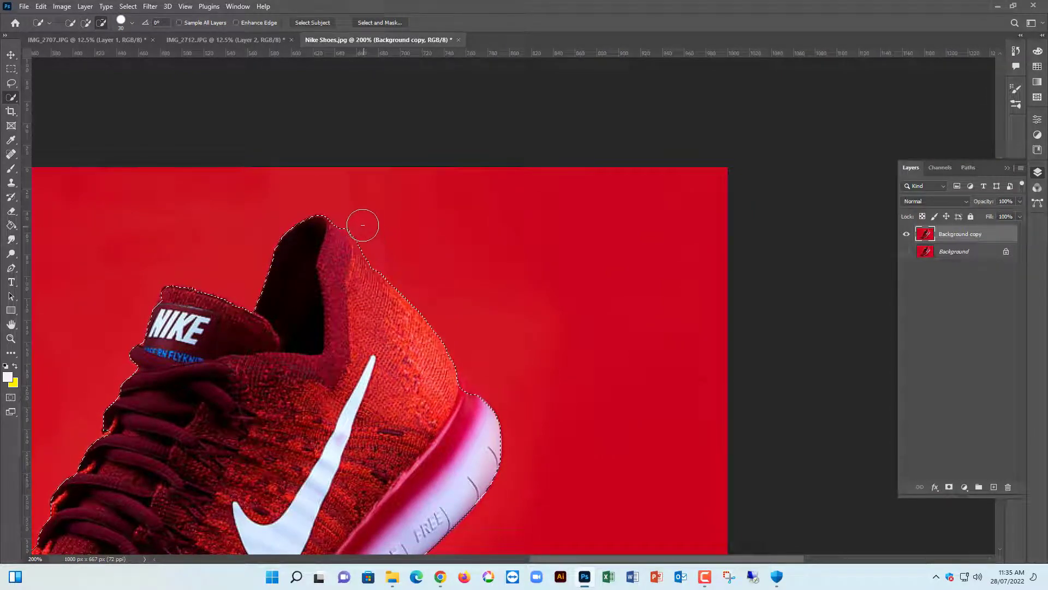
{"action": "left_click_drag", "start_coordinate": [358, 220], "coordinate": [367, 231]}
{"action": "key", "text": "alt"}
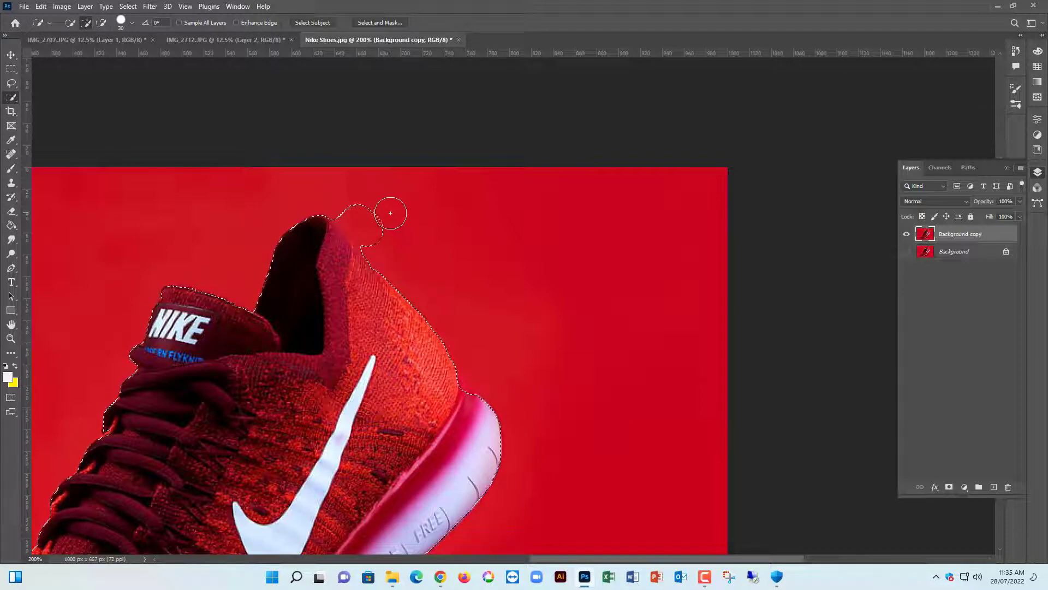
{"action": "mouse_move", "coordinate": [374, 206]}
{"action": "left_mouse_down"}
{"action": "mouse_move", "coordinate": [366, 222]}
{"action": "mouse_move", "coordinate": [351, 213]}
{"action": "mouse_move", "coordinate": [374, 244]}
{"action": "left_mouse_up"}
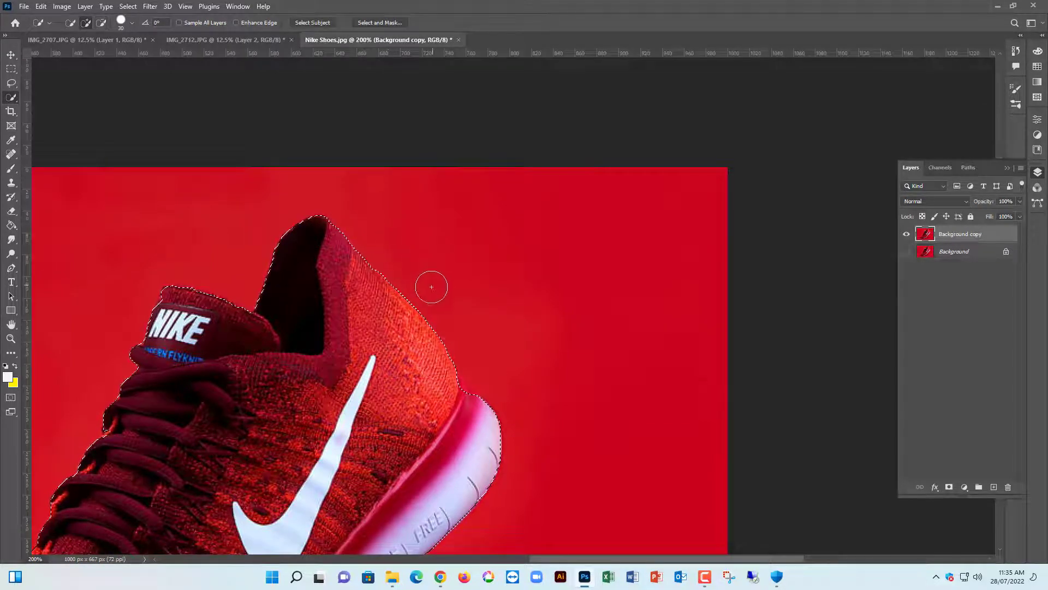
Copy the selected shoe to a new layer and hide the Background copy layer.
{"action": "left_click_drag", "start_coordinate": [375, 401], "coordinate": [459, 336]}
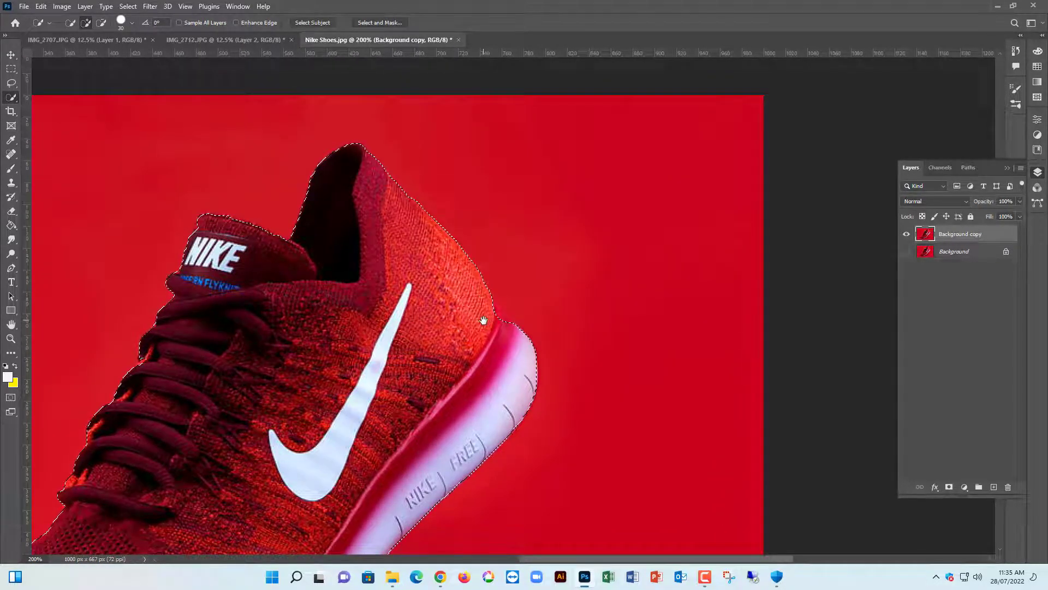
{"action": "left_click_drag", "start_coordinate": [433, 369], "coordinate": [543, 276]}
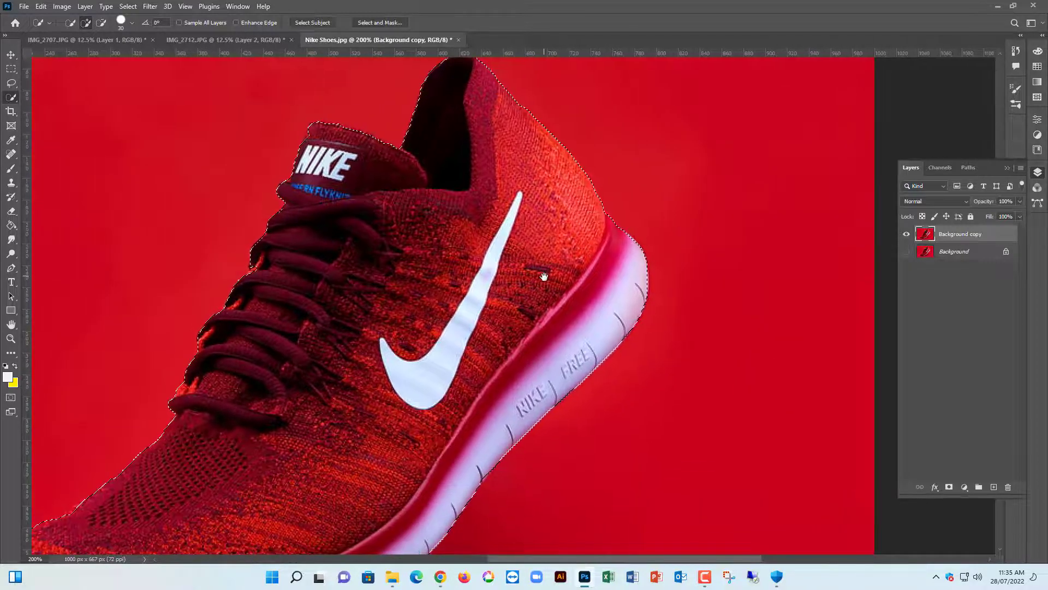
{"action": "left_click_drag", "start_coordinate": [426, 368], "coordinate": [437, 196]}
{"action": "left_click_drag", "start_coordinate": [347, 277], "coordinate": [379, 255]}
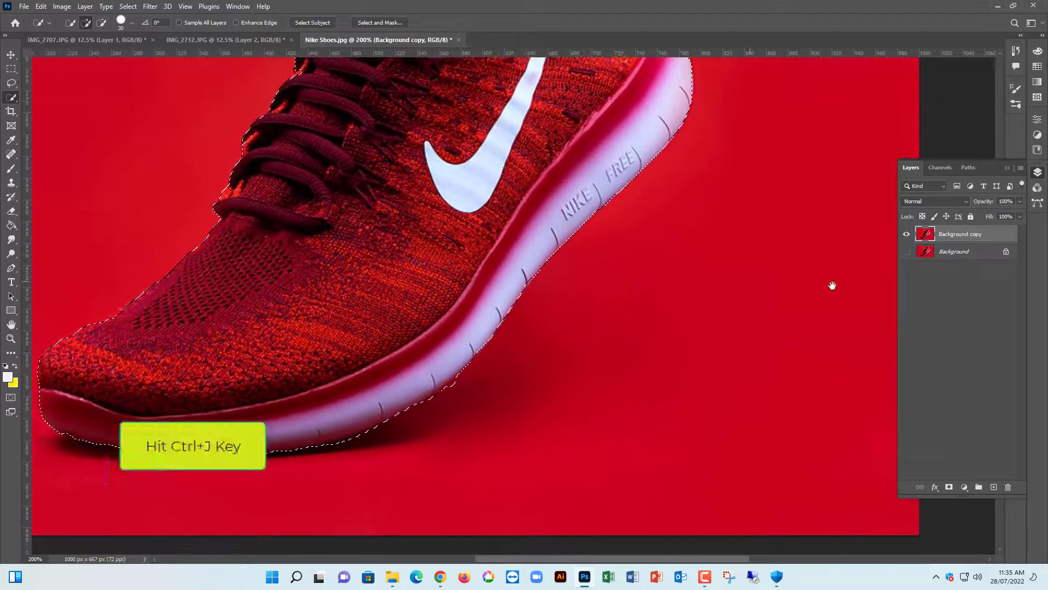
{"action": "key", "text": "ctrl+j"}
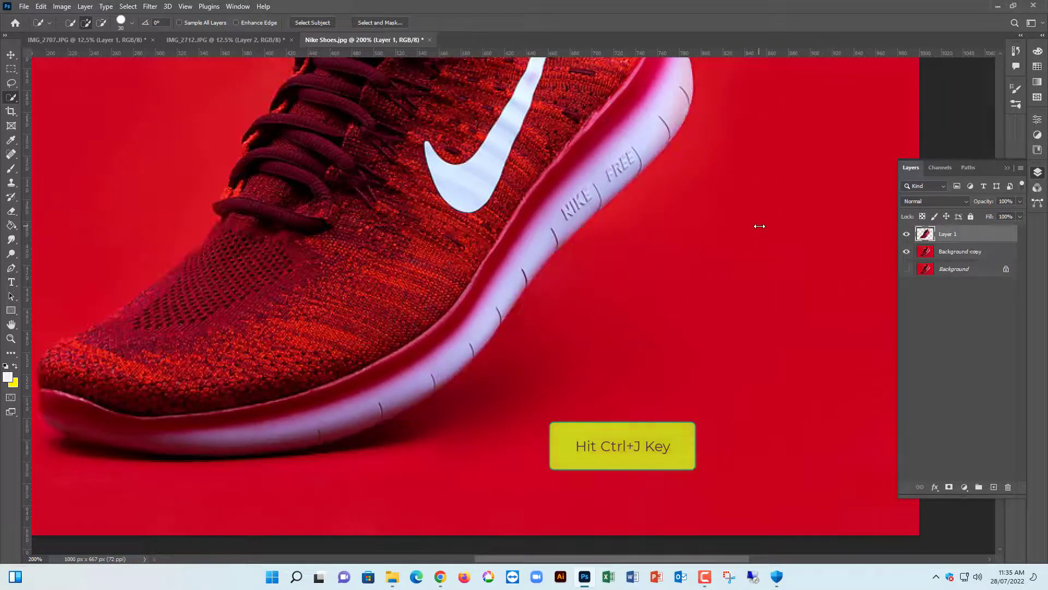
{"action": "left_click", "coordinate": [907, 252]}
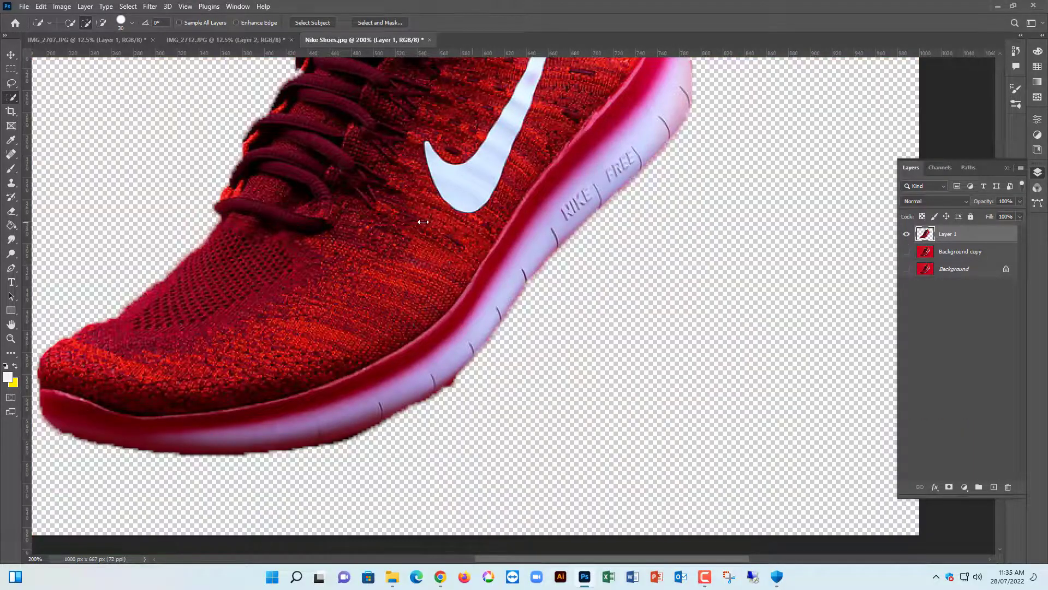
{"action": "key", "text": "ctrl+minus"}
{"action": "key", "text": "ctrl+minus"}
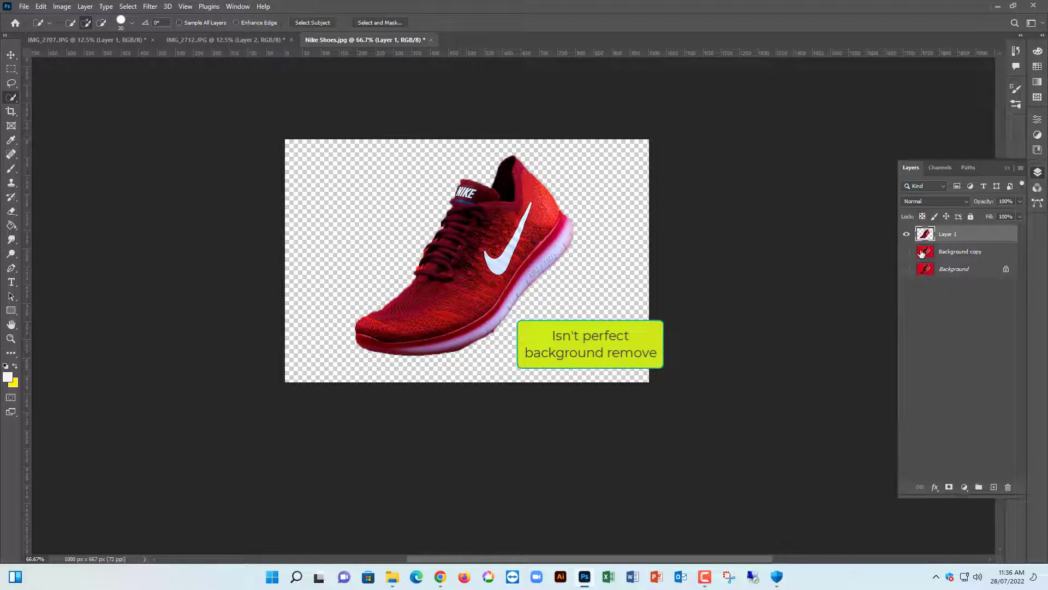
Hide Layer 1, then make the Background copy layer active and visible.
{"action": "left_click", "coordinate": [906, 234]}
{"action": "left_click", "coordinate": [946, 259]}
{"action": "left_click", "coordinate": [906, 251]}
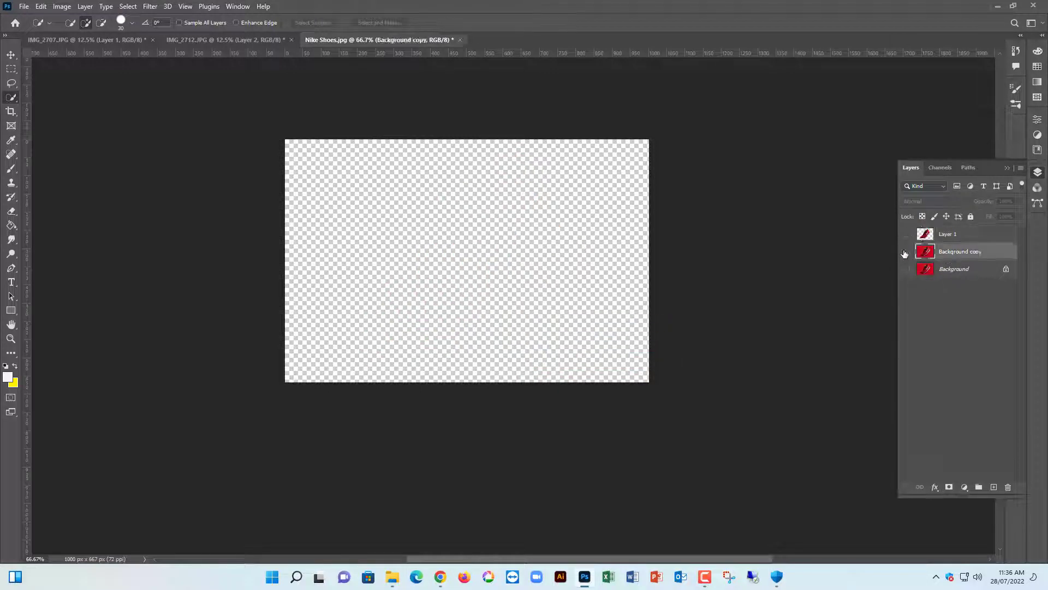
Select the shoe with the Object Selection tool, copy it to a new layer and hide the Background copy layer.
{"action": "right_click", "coordinate": [14, 99]}
{"action": "left_click", "coordinate": [55, 94]}
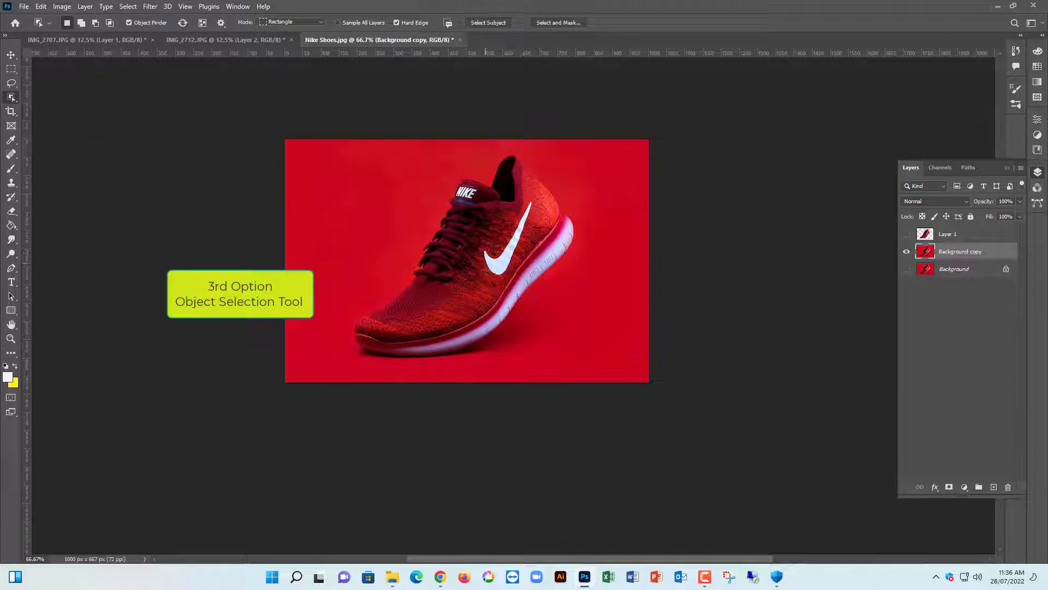
{"action": "left_click", "coordinate": [458, 292]}
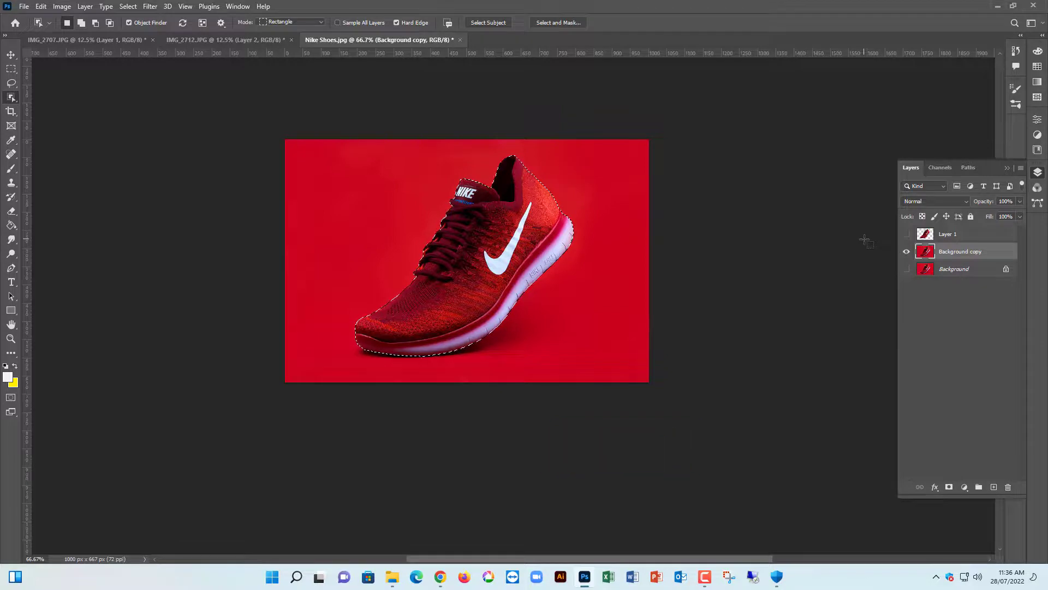
{"action": "key", "text": "ctrl+j"}
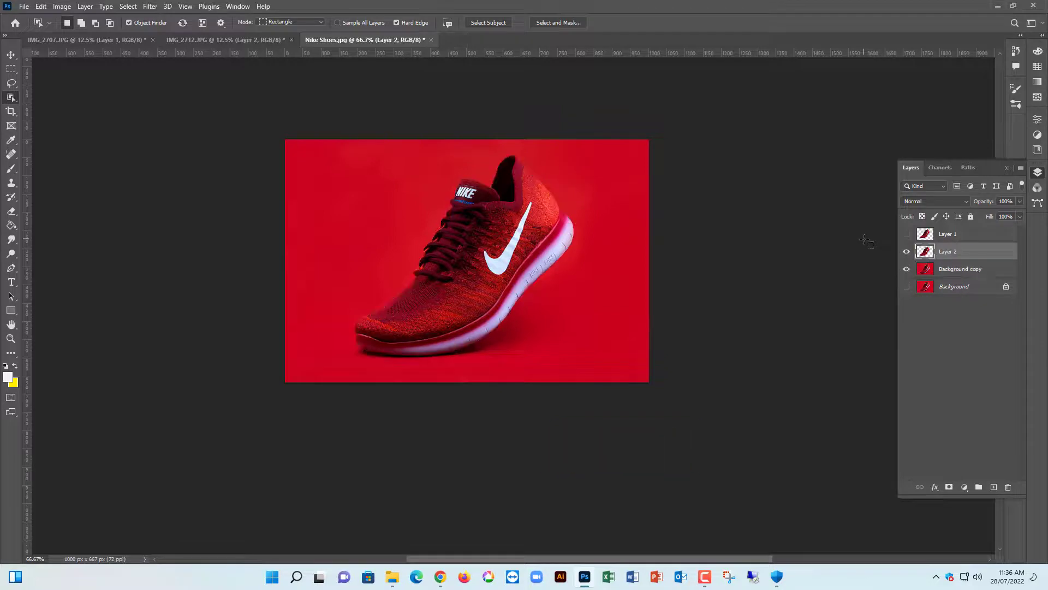
{"action": "left_click", "coordinate": [906, 269]}
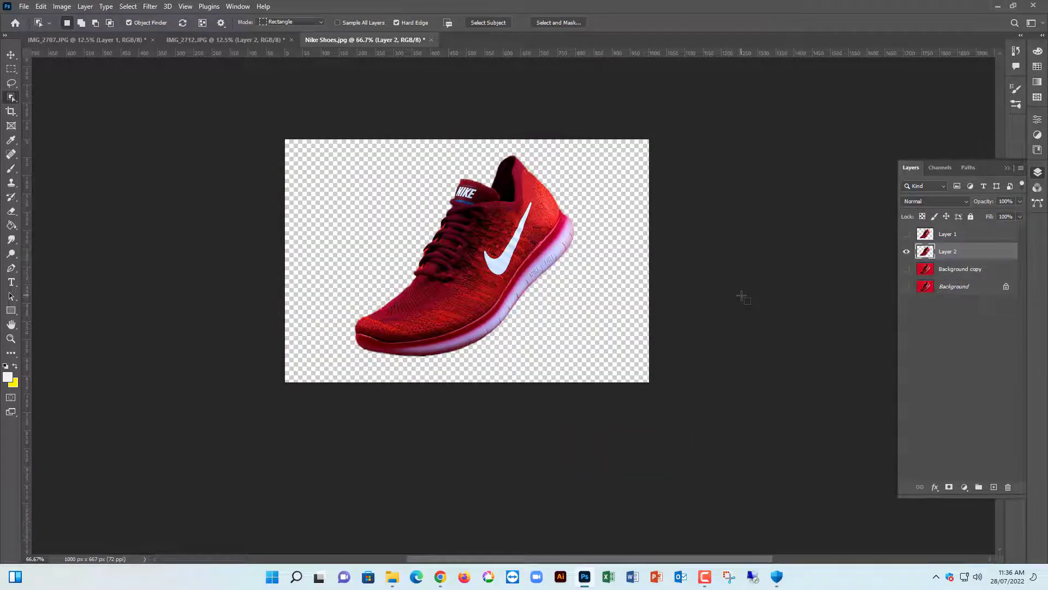
Examine the new cutout's edges up close and compare it with Layer 1 by toggling the layers' visibility.
{"action": "key", "text": "ctrl+plus"}
{"action": "key", "text": "ctrl+plus"}
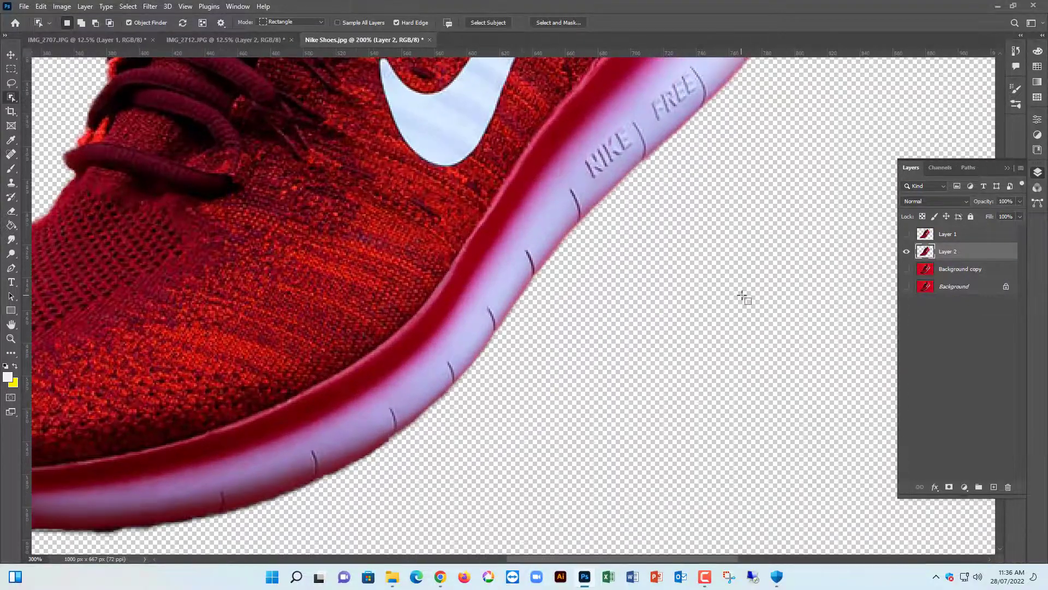
{"action": "left_click_drag", "start_coordinate": [693, 201], "coordinate": [822, 350]}
{"action": "left_click_drag", "start_coordinate": [513, 238], "coordinate": [563, 284]}
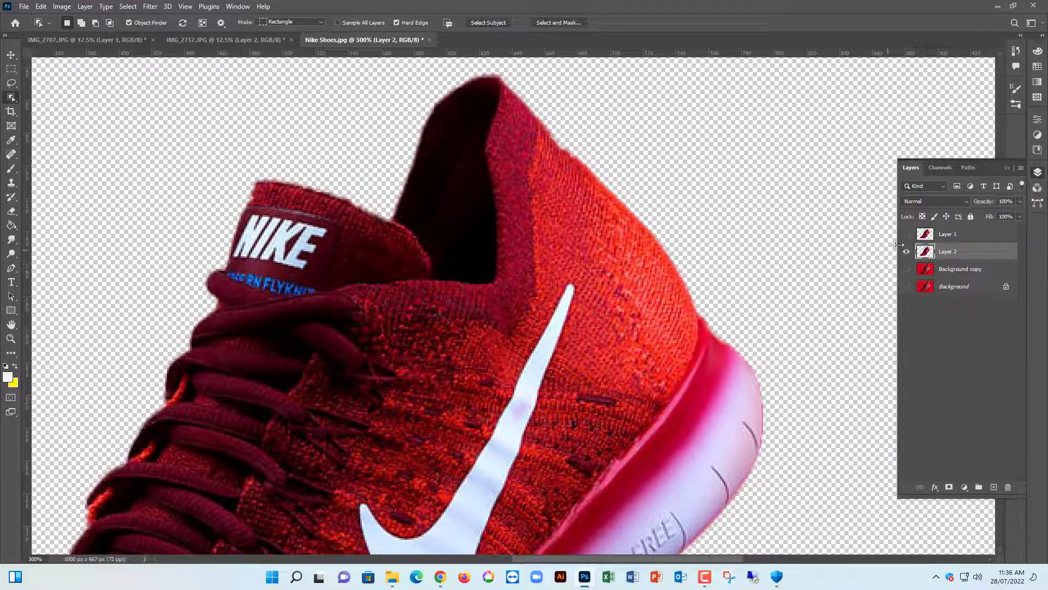
{"action": "left_click", "coordinate": [906, 233]}
{"action": "left_click", "coordinate": [907, 251]}
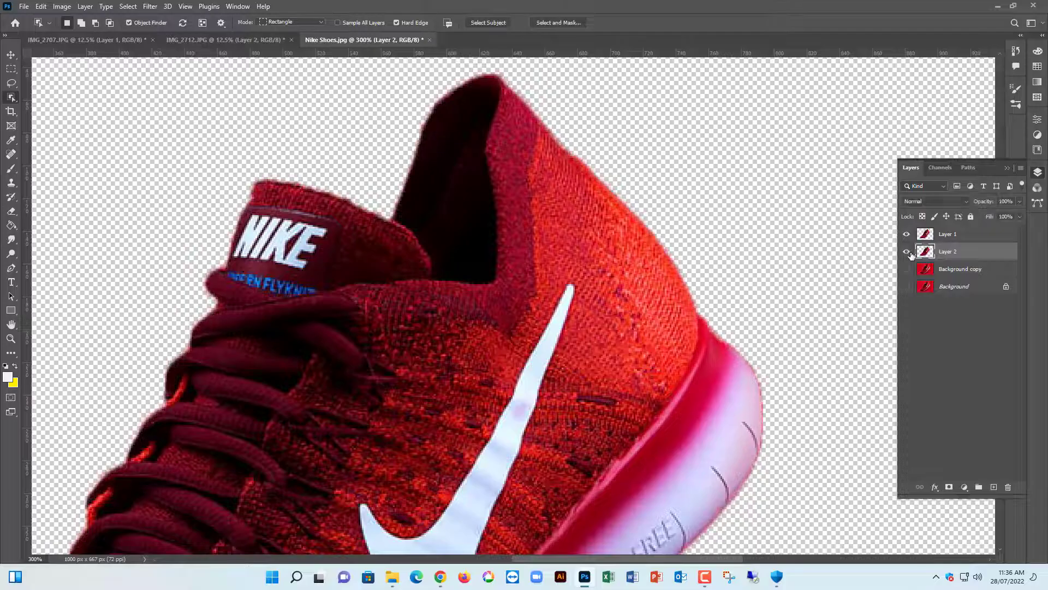
{"action": "left_click", "coordinate": [907, 251]}
Rename Layer 1 as "Quick Selection" after the tool used to cut it out.
{"action": "right_click", "coordinate": [13, 98]}
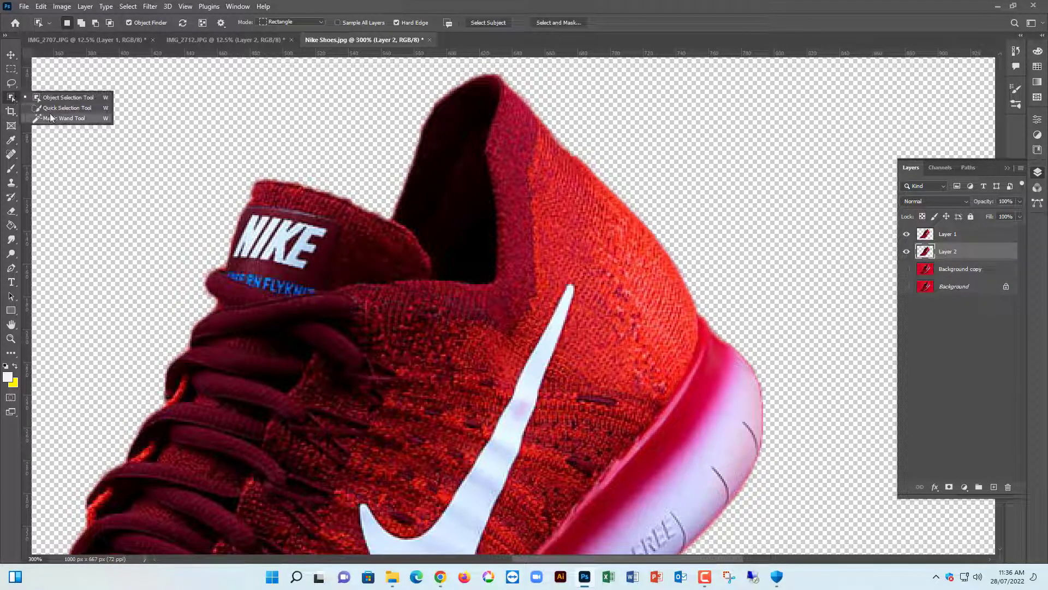
{"action": "left_click", "coordinate": [57, 108]}
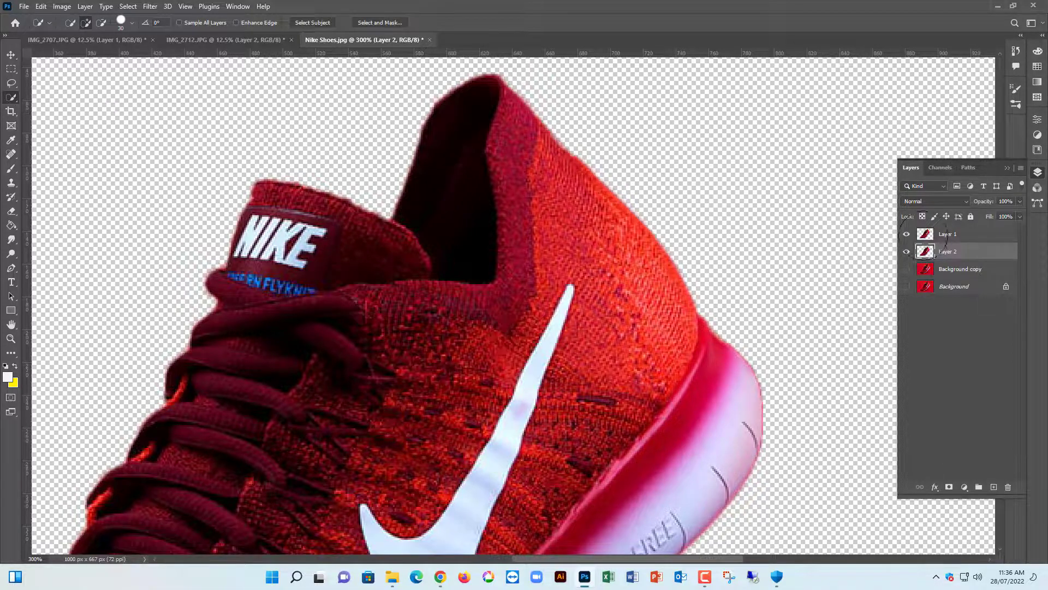
{"action": "left_click", "coordinate": [951, 236]}
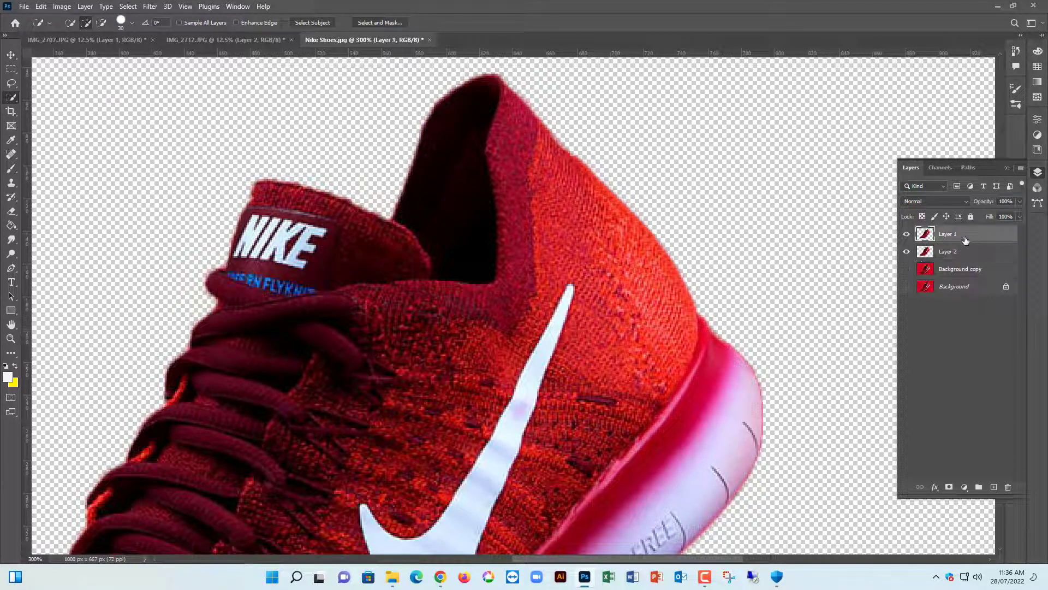
{"action": "double_click", "coordinate": [955, 236]}
{"action": "type", "text": "Out"}
Switch to the Object Selection tool and rename Layer 2 as "Object Selection".
{"action": "left_click", "coordinate": [957, 254]}
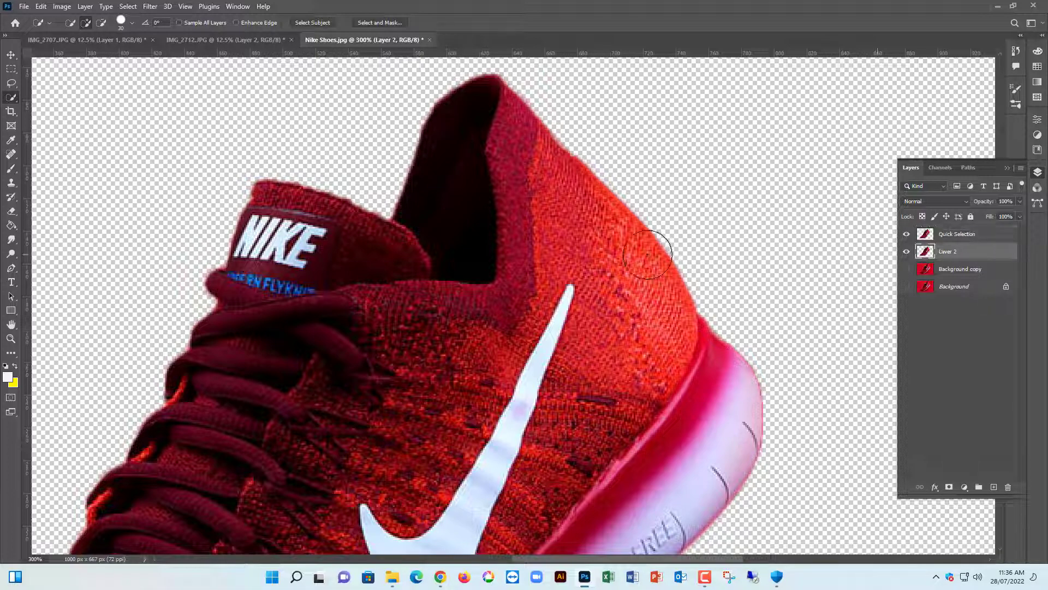
{"action": "right_click", "coordinate": [14, 97]}
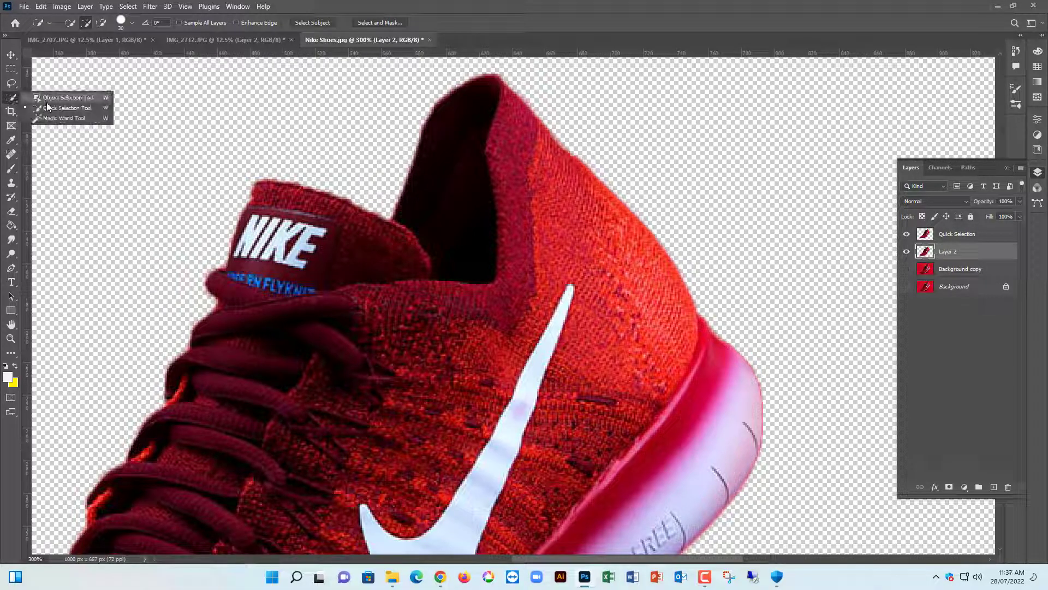
{"action": "left_click", "coordinate": [73, 107]}
{"action": "key", "text": "shift+w"}
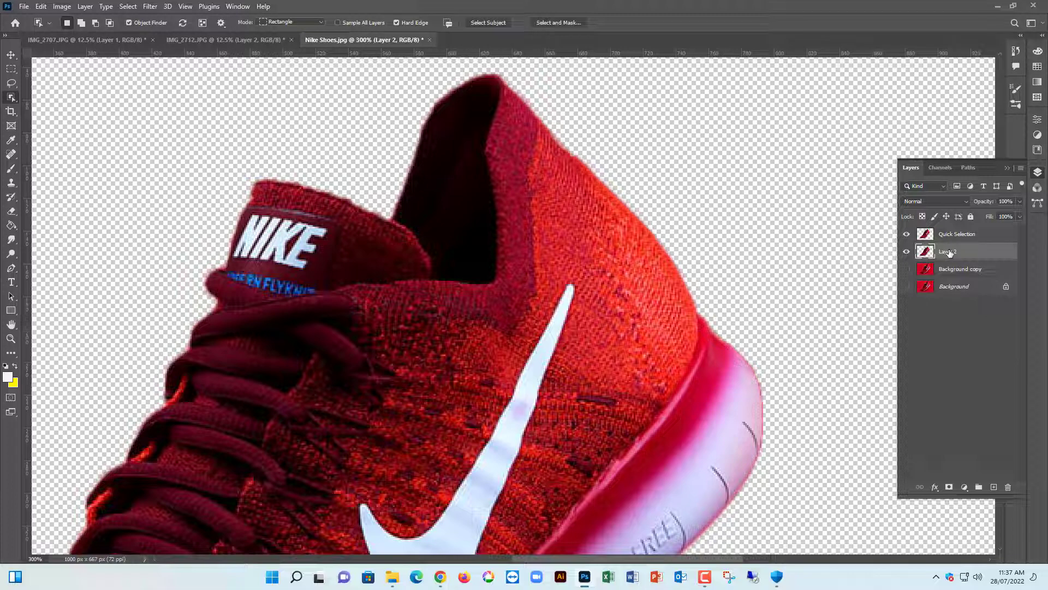
{"action": "double_click", "coordinate": [949, 252]}
{"action": "key", "text": "Return"}
Make the Background copy layer active and visible, and hide the Quick Selection and Object Selection layers.
{"action": "left_click", "coordinate": [912, 271]}
{"action": "left_click", "coordinate": [906, 270]}
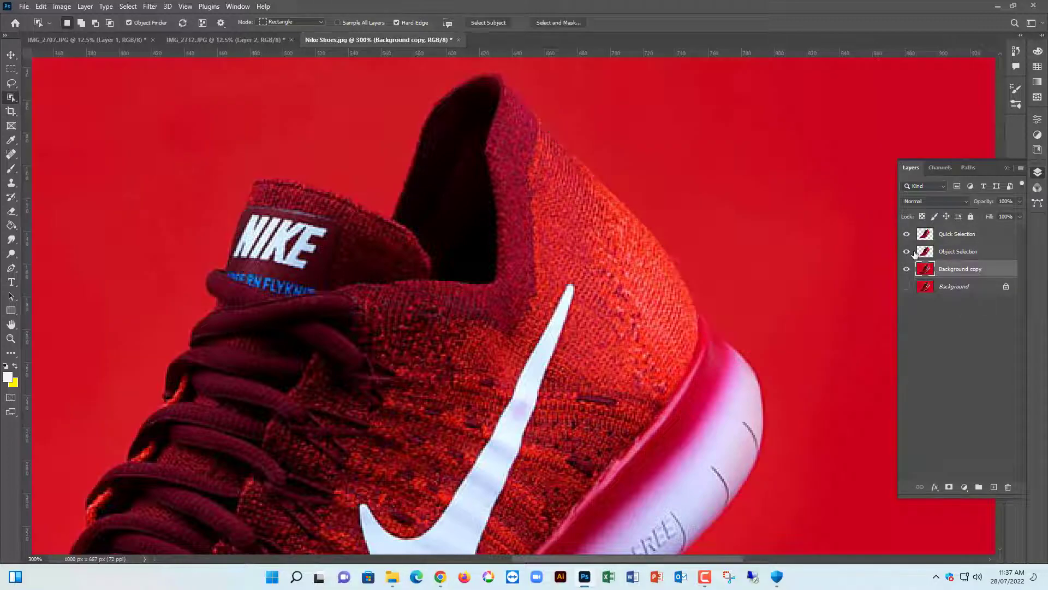
{"action": "left_click_drag", "start_coordinate": [503, 162], "coordinate": [594, 81]}
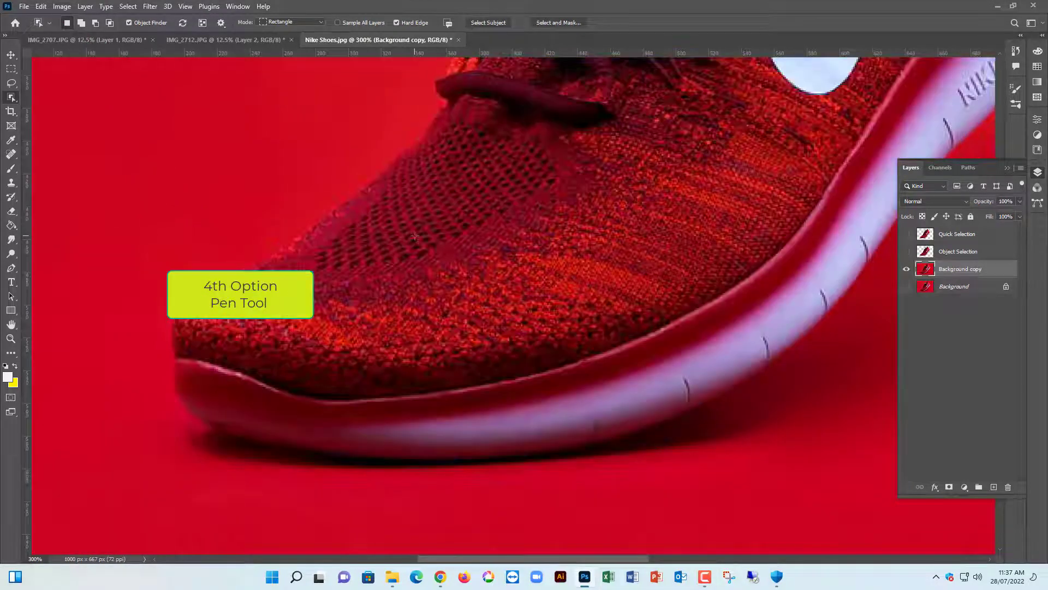
Start a Pen tool path at the front of the toe and trace it along the underside of the front sole.
{"action": "key", "text": "p"}
{"action": "left_click_drag", "start_coordinate": [194, 325], "coordinate": [262, 328]}
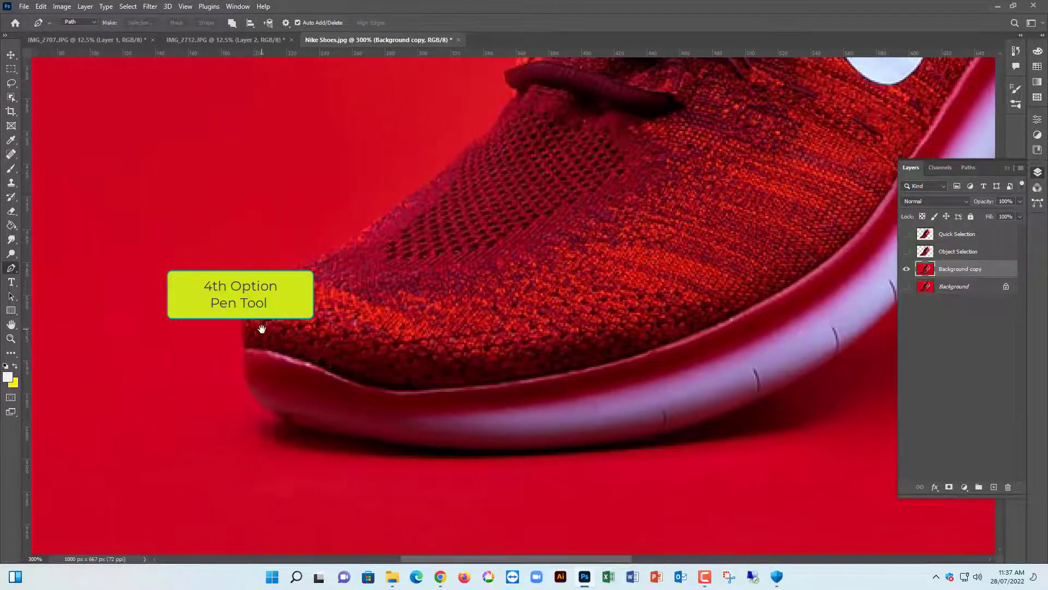
{"action": "left_click", "coordinate": [243, 349]}
{"action": "left_click_drag", "start_coordinate": [284, 419], "coordinate": [299, 426]}
{"action": "left_click_drag", "start_coordinate": [304, 428], "coordinate": [310, 430]}
{"action": "left_click_drag", "start_coordinate": [386, 396], "coordinate": [285, 389]}
{"action": "left_click_drag", "start_coordinate": [393, 443], "coordinate": [469, 443]}
{"action": "left_click_drag", "start_coordinate": [577, 394], "coordinate": [415, 427]}
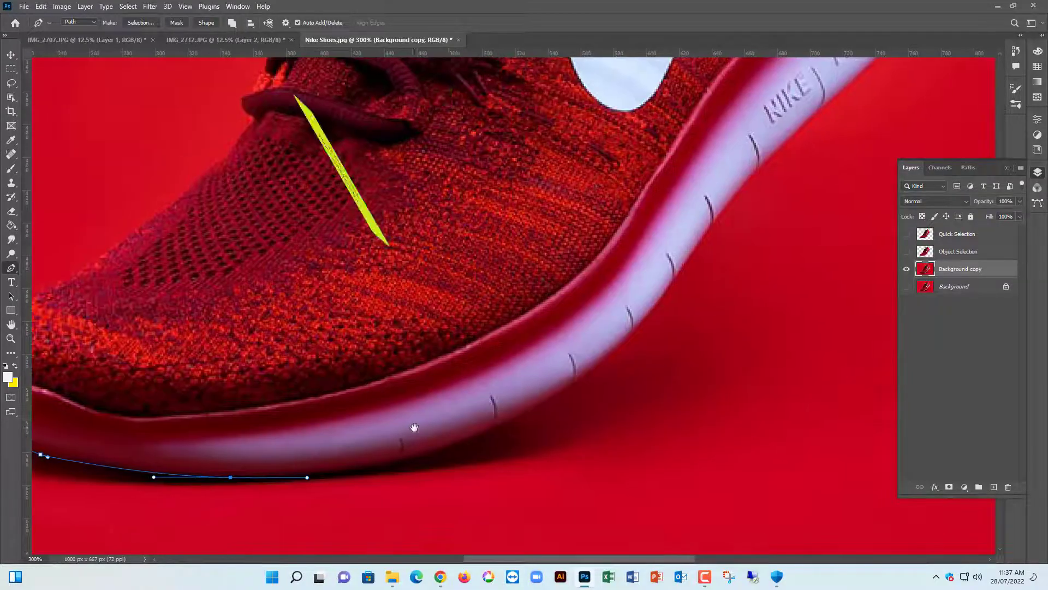
Continue the path along the curved underside of the forefoot to where the sole rises from the ground.
{"action": "left_click_drag", "start_coordinate": [523, 414], "coordinate": [629, 358]}
{"action": "left_click_drag", "start_coordinate": [591, 314], "coordinate": [455, 229]}
{"action": "key", "text": "ctrl+minus"}
{"action": "key", "text": "ctrl+plus"}
{"action": "left_click_drag", "start_coordinate": [549, 281], "coordinate": [492, 312]}
{"action": "left_click_drag", "start_coordinate": [526, 284], "coordinate": [546, 269]}
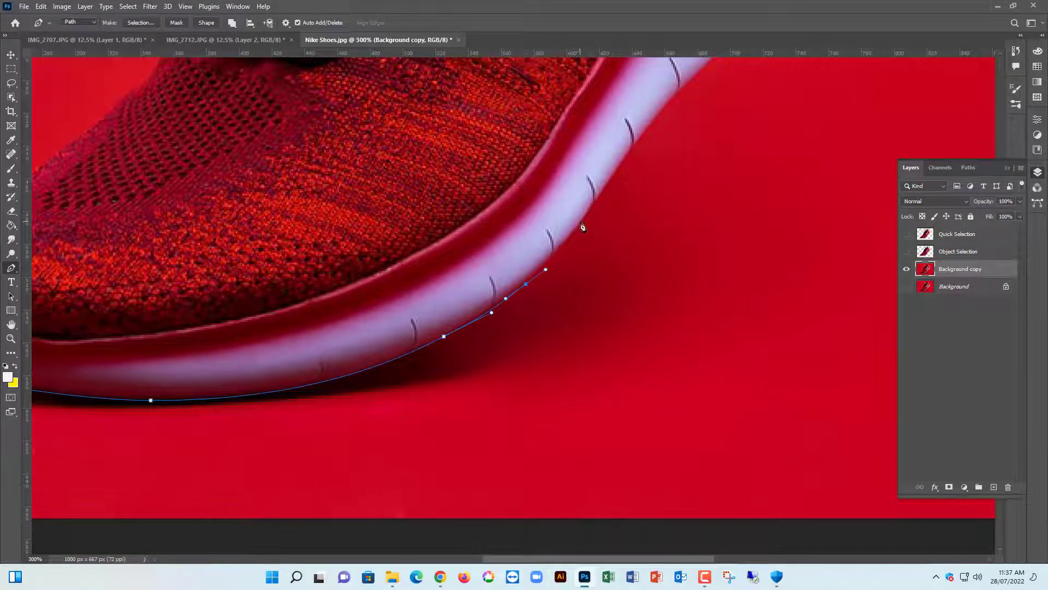
Trace the path up the sole's outer edge, from the midfoot to beside the NIKE FREE lettering.
{"action": "left_click_drag", "start_coordinate": [581, 222], "coordinate": [594, 206]}
{"action": "left_click_drag", "start_coordinate": [606, 154], "coordinate": [524, 323]}
{"action": "left_click_drag", "start_coordinate": [543, 327], "coordinate": [563, 299]}
{"action": "left_click_drag", "start_coordinate": [574, 248], "coordinate": [549, 337]}
{"action": "left_click_drag", "start_coordinate": [571, 293], "coordinate": [516, 357]}
{"action": "left_click_drag", "start_coordinate": [522, 257], "coordinate": [480, 342]}
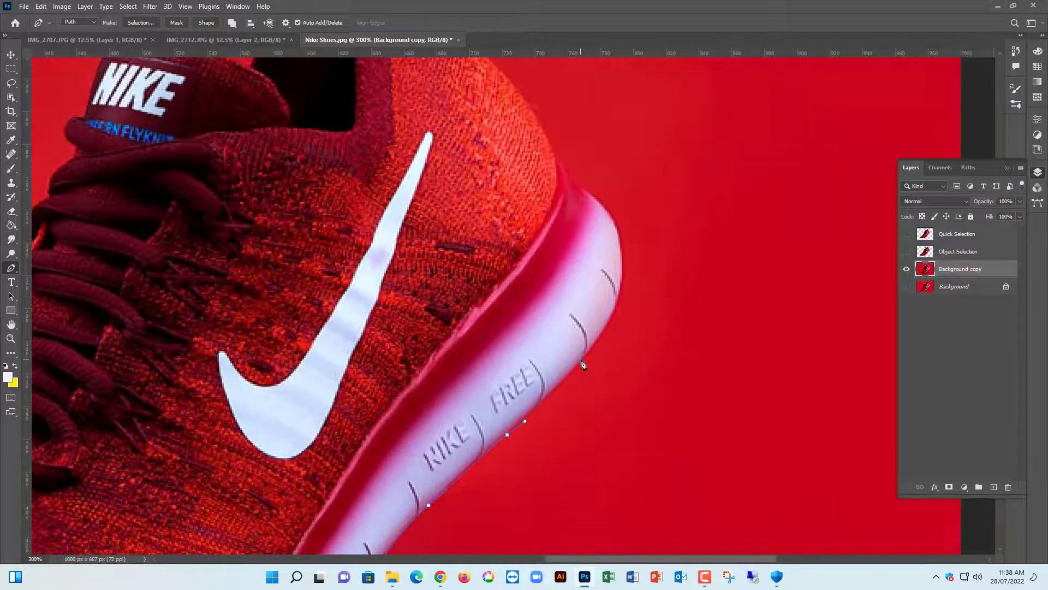
Trace the path around the rounded heel end of the sole and up the back of the heel fabric.
{"action": "left_click_drag", "start_coordinate": [614, 317], "coordinate": [564, 374]}
{"action": "left_click_drag", "start_coordinate": [566, 283], "coordinate": [566, 332]}
{"action": "left_click_drag", "start_coordinate": [493, 237], "coordinate": [429, 178]}
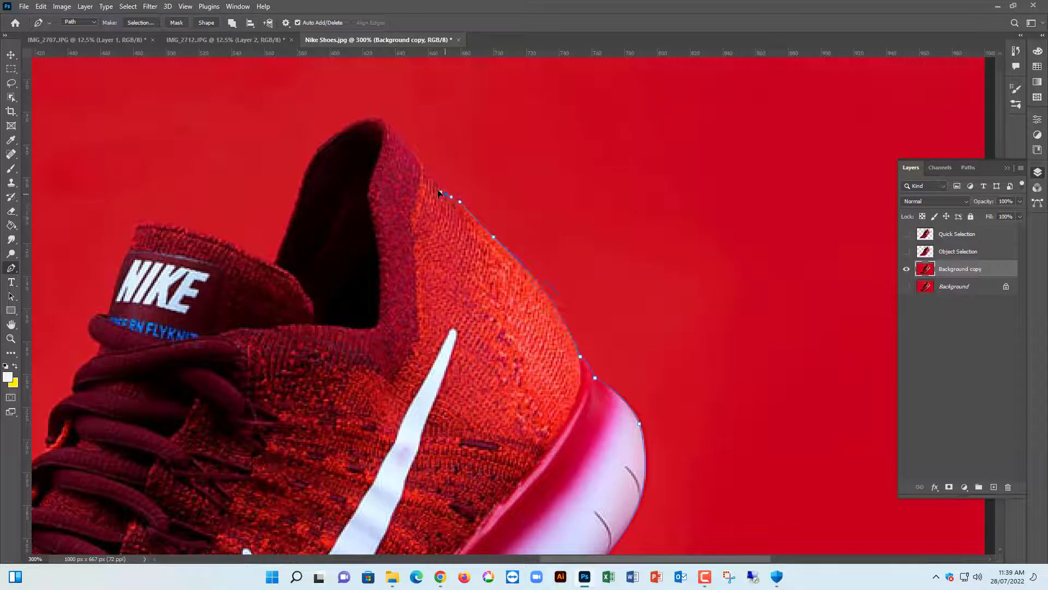
Continue the path over the heel collar's tip and down the opening to the edge of the tongue.
{"action": "left_click_drag", "start_coordinate": [306, 150], "coordinate": [301, 153]}
{"action": "left_click", "coordinate": [271, 263]}
{"action": "left_click_drag", "start_coordinate": [238, 252], "coordinate": [366, 285]}
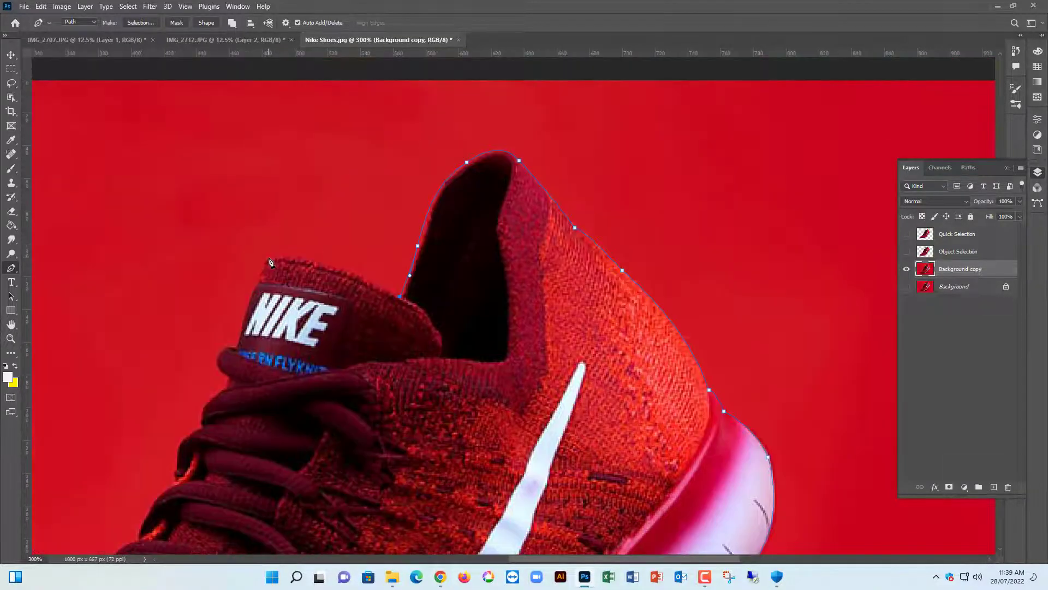
Continue the path across the tongue's top edge and down its front side to the uppermost lace.
{"action": "left_click_drag", "start_coordinate": [269, 257], "coordinate": [207, 260]}
{"action": "left_click_drag", "start_coordinate": [237, 343], "coordinate": [237, 355]}
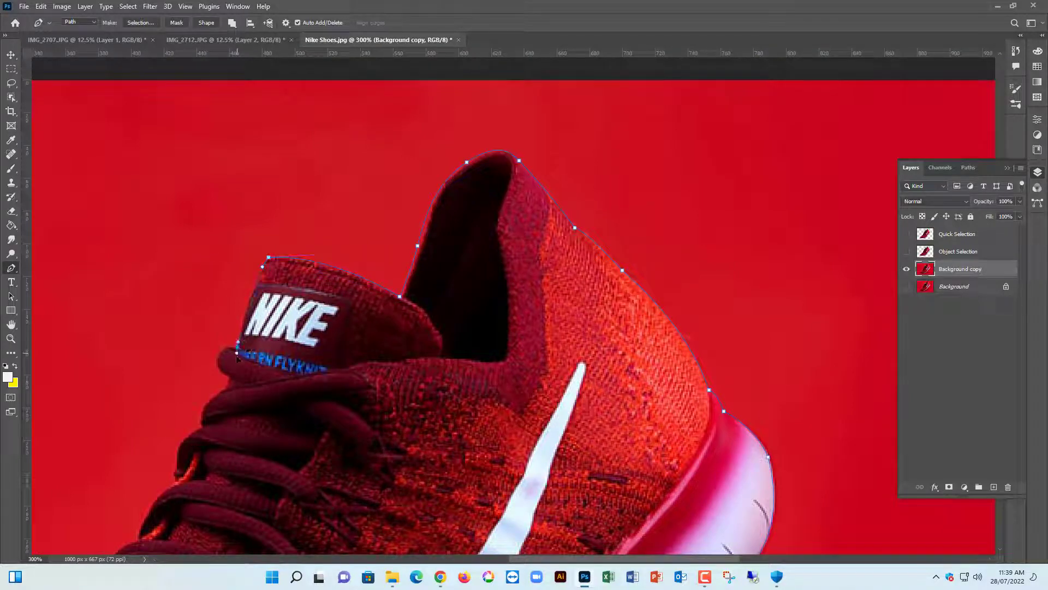
{"action": "left_click", "coordinate": [229, 346]}
Trace the path around the outer curves of the upper and middle laces.
{"action": "left_click_drag", "start_coordinate": [226, 395], "coordinate": [340, 295]}
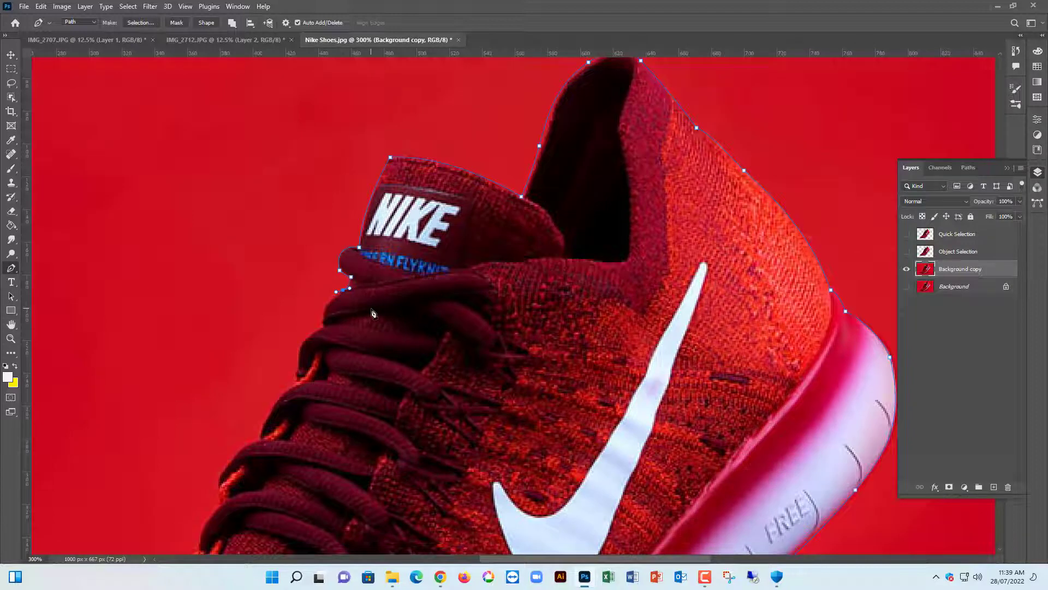
{"action": "key", "text": "ctrl+plus"}
{"action": "left_click_drag", "start_coordinate": [333, 334], "coordinate": [459, 246]}
{"action": "mouse_move", "coordinate": [386, 246]}
{"action": "left_mouse_down"}
{"action": "mouse_move", "coordinate": [391, 272]}
{"action": "mouse_move", "coordinate": [352, 301]}
{"action": "mouse_move", "coordinate": [353, 325]}
{"action": "mouse_move", "coordinate": [338, 328]}
{"action": "left_mouse_up"}
{"action": "left_click_drag", "start_coordinate": [368, 328], "coordinate": [459, 219]}
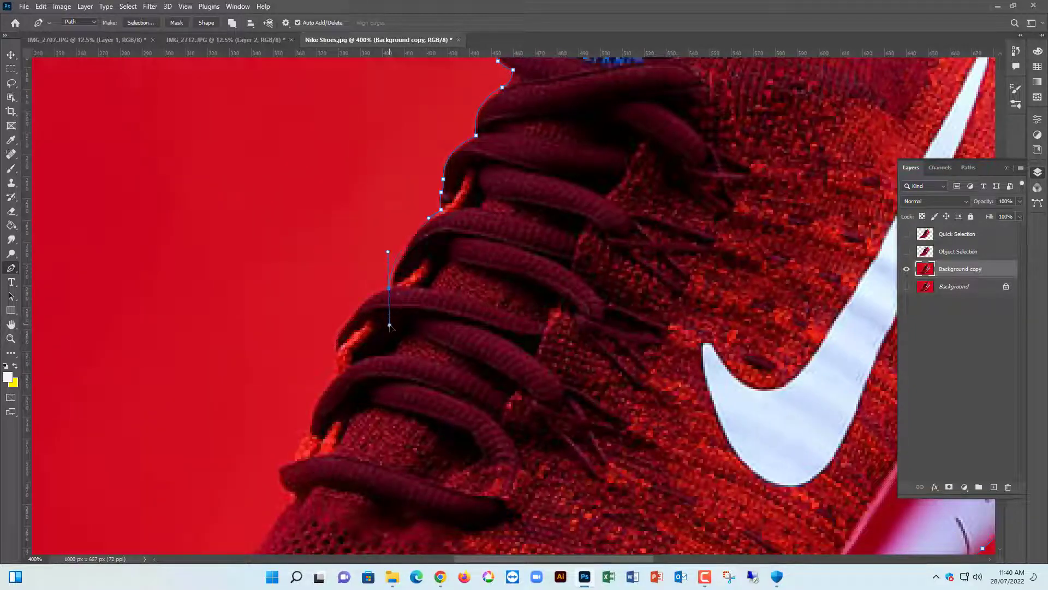
{"action": "left_click_drag", "start_coordinate": [384, 327], "coordinate": [374, 295]}
{"action": "left_click", "coordinate": [339, 373]}
Continue the path around the outer ends of the lowest laces to where the toe mesh begins.
{"action": "left_click_drag", "start_coordinate": [340, 375], "coordinate": [410, 271]}
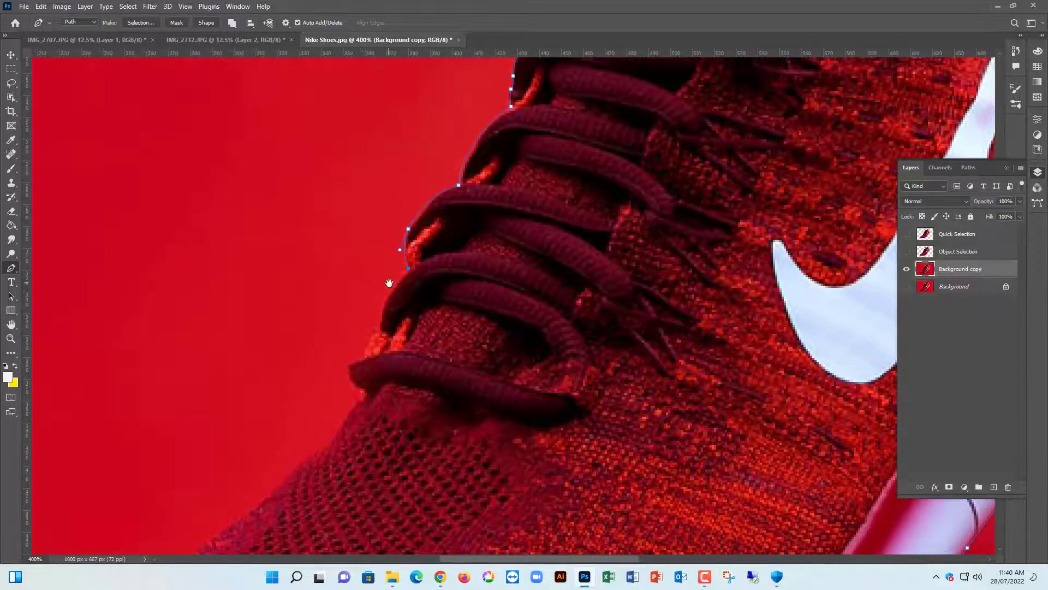
{"action": "left_click_drag", "start_coordinate": [379, 329], "coordinate": [376, 350]}
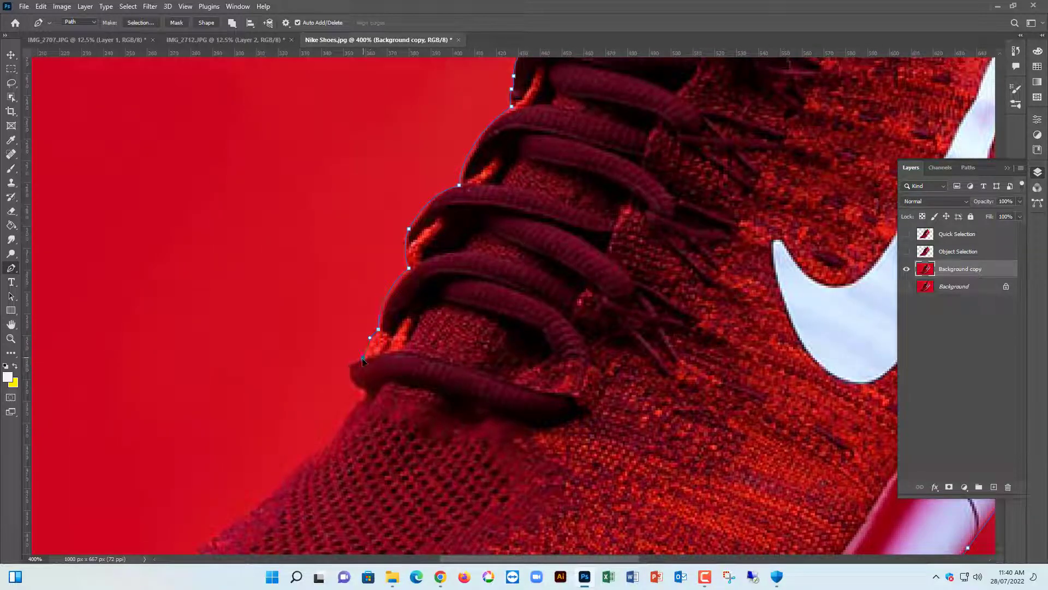
{"action": "left_click", "coordinate": [357, 404]}
Trace the path down the mesh upper and around the toe cap, closing it at its starting point.
{"action": "left_click_drag", "start_coordinate": [359, 405], "coordinate": [453, 335]}
{"action": "left_click_drag", "start_coordinate": [331, 413], "coordinate": [408, 379]}
{"action": "left_click_drag", "start_coordinate": [334, 427], "coordinate": [416, 350]}
{"action": "left_click_drag", "start_coordinate": [389, 364], "coordinate": [361, 421]}
{"action": "left_click", "coordinate": [363, 449]}
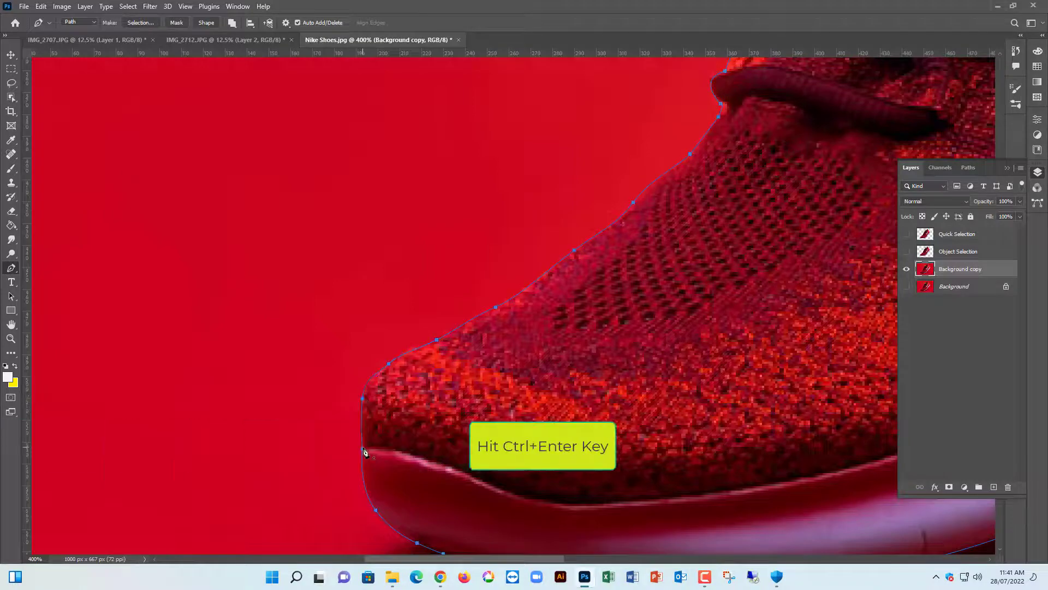
Convert the closed shoe path into a selection and copy the selected shoe to a new layer.
{"action": "key", "text": "ctrl+minus"}
{"action": "key", "text": "ctrl+minus"}
{"action": "key", "text": "ctrl+minus"}
{"action": "left_click_drag", "start_coordinate": [430, 403], "coordinate": [429, 404]}
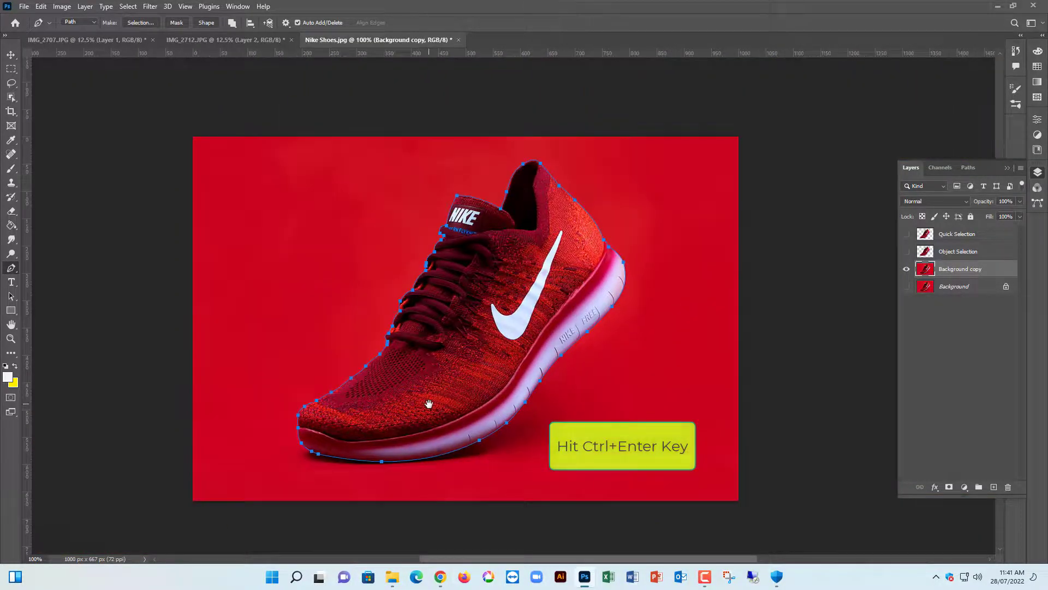
{"action": "key", "text": "ctrl+Return"}
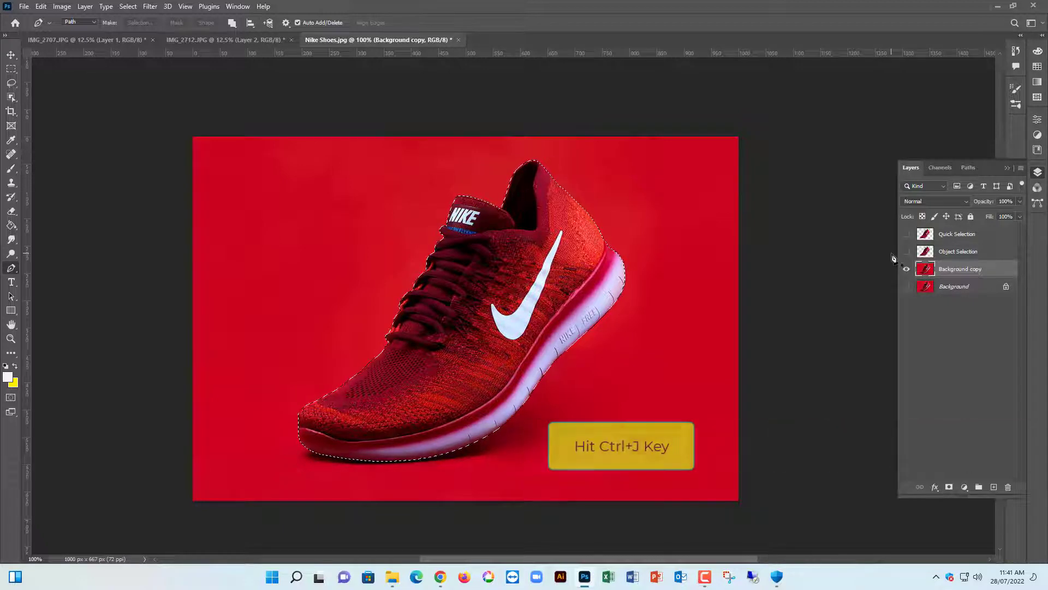
{"action": "key", "text": "ctrl+j"}
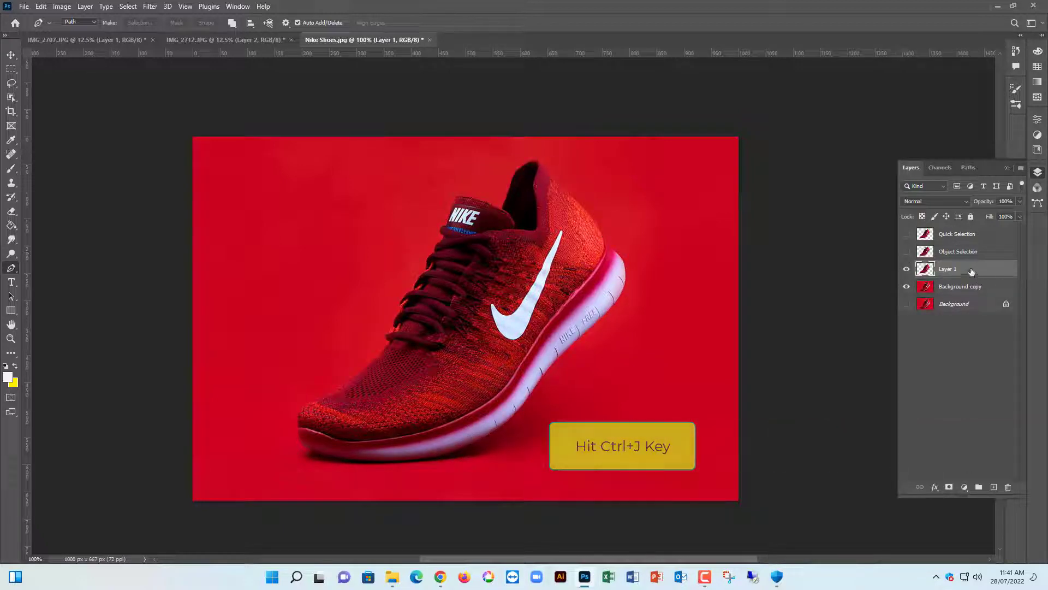
Rename the new shoe layer as Pen tool and hide the Background copy layer.
{"action": "double_click", "coordinate": [947, 269]}
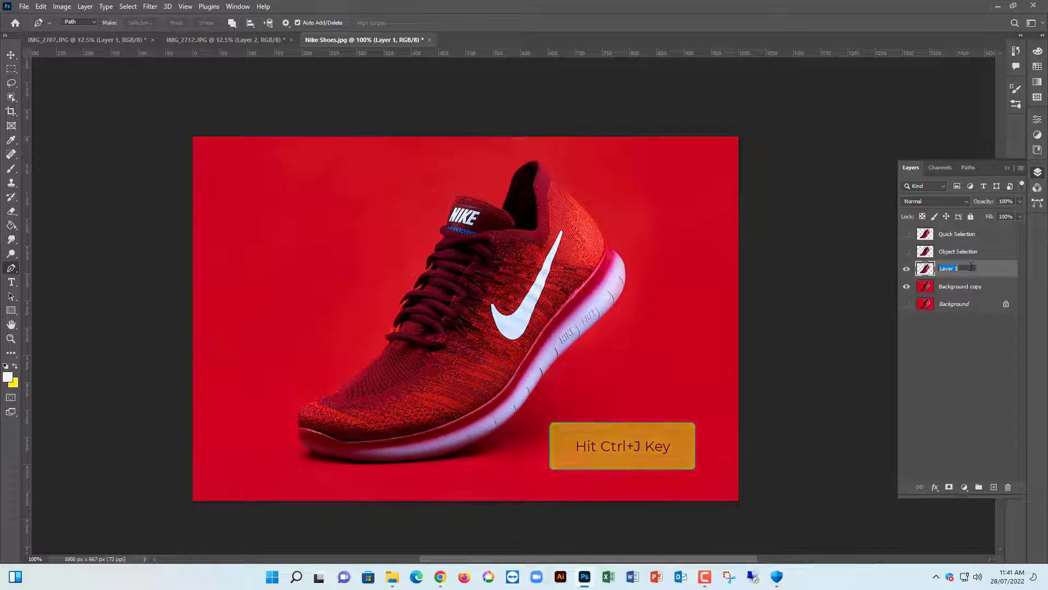
{"action": "type", "text": "Pen"}
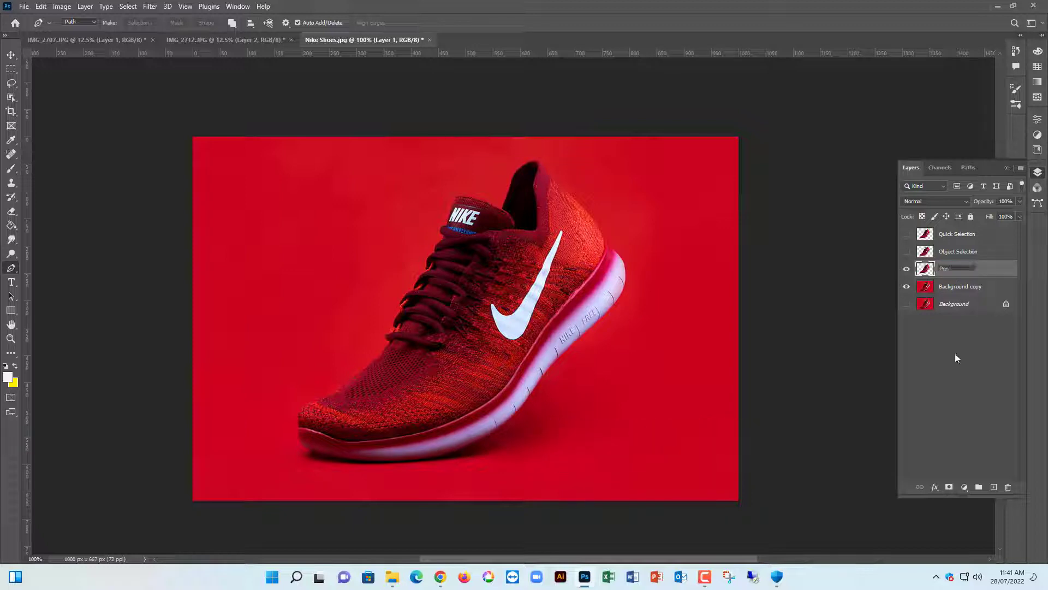
{"action": "type", "text": " tool"}
{"action": "left_click", "coordinate": [962, 350]}
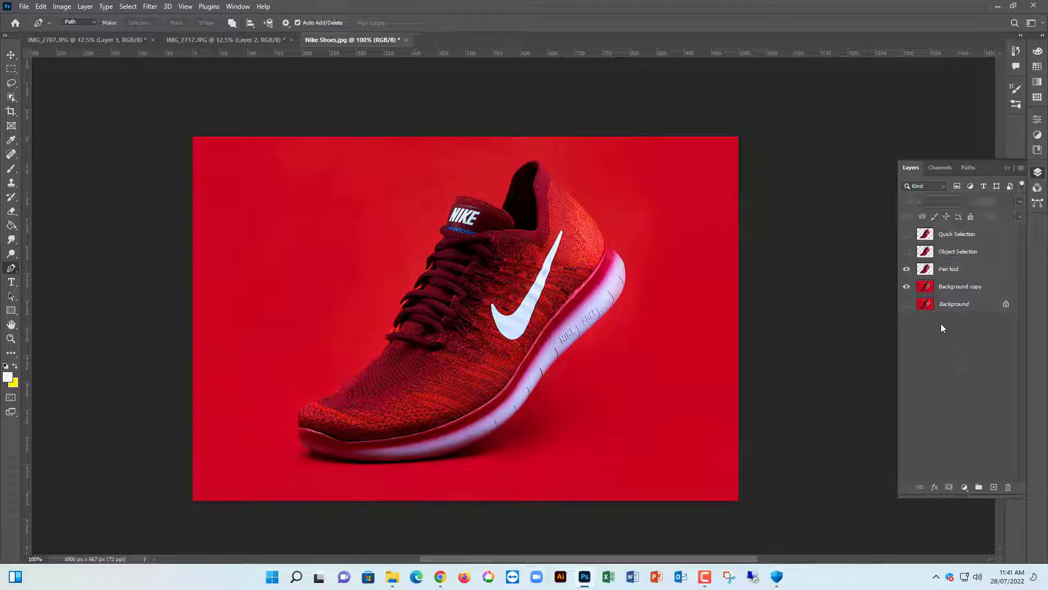
{"action": "left_click", "coordinate": [907, 286]}
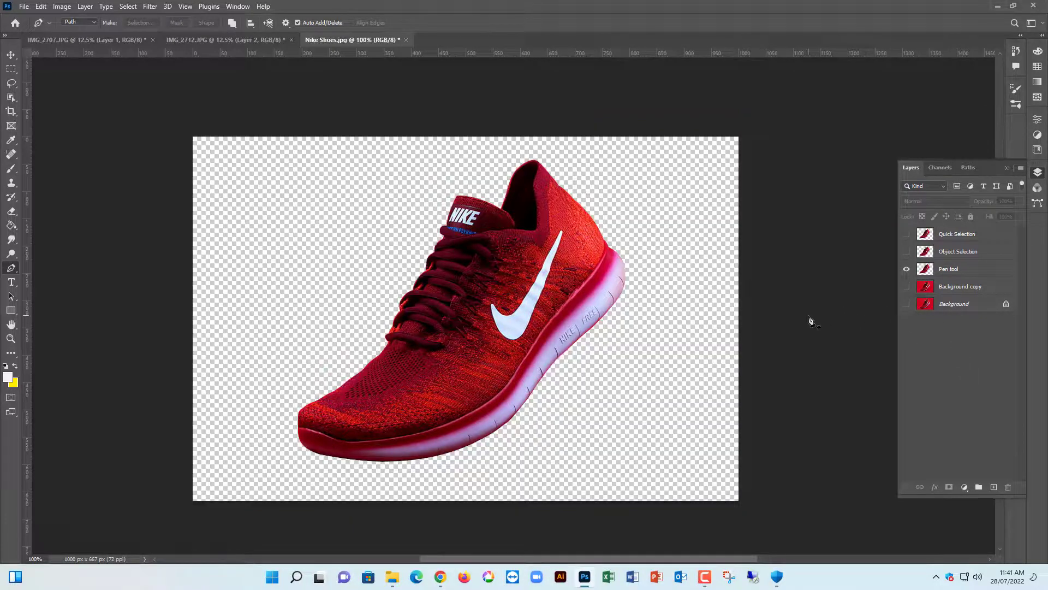
Inspect the Pen tool cutout's edges, then show the Quick Selection cutout in its place for comparison.
{"action": "key", "text": "ctrl+plus"}
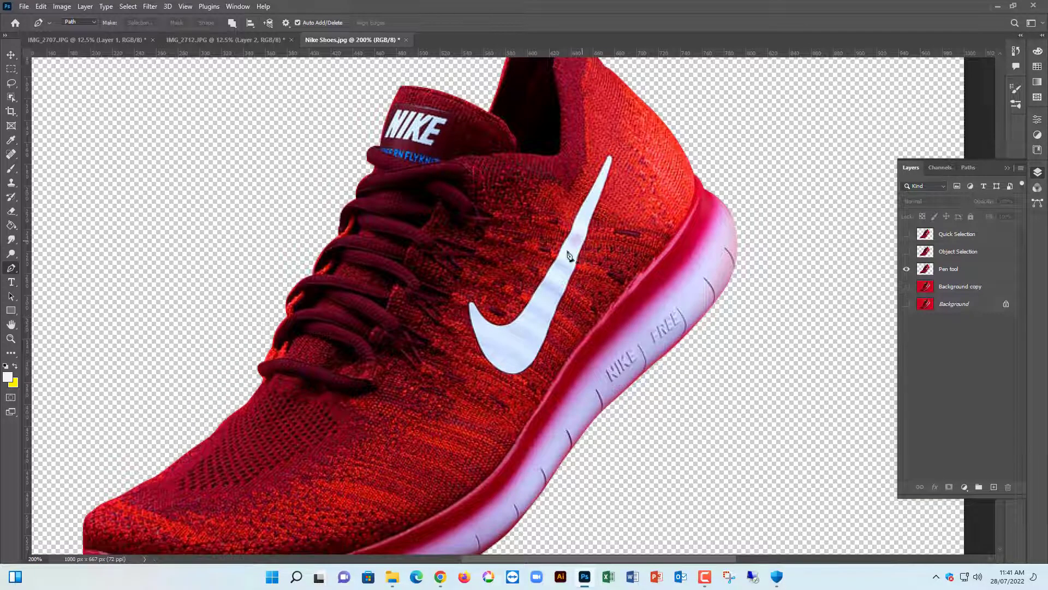
{"action": "left_click_drag", "start_coordinate": [493, 285], "coordinate": [468, 346]}
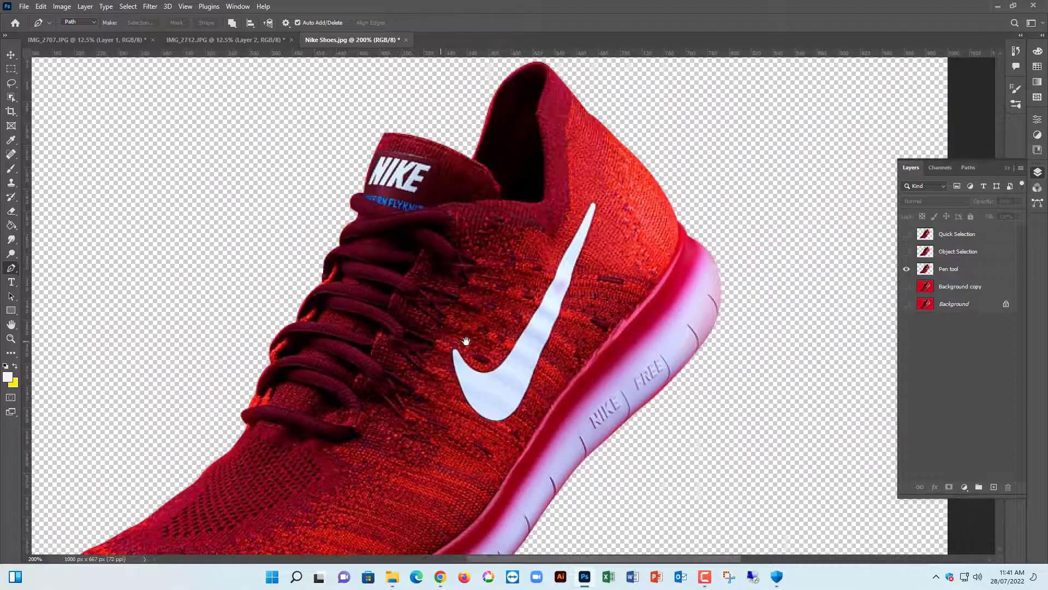
{"action": "left_click", "coordinate": [906, 269]}
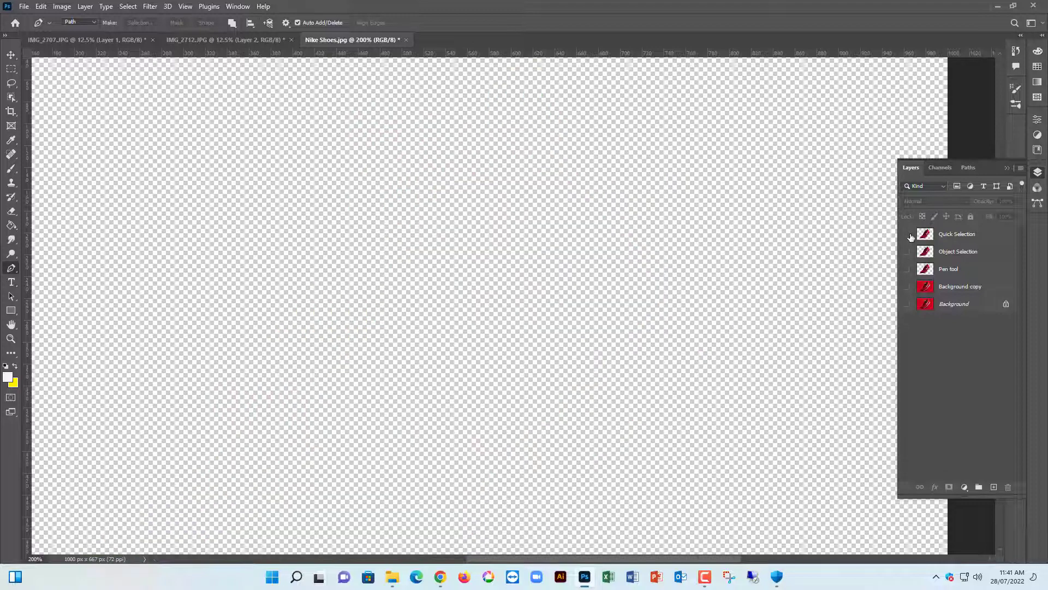
{"action": "left_click", "coordinate": [907, 234]}
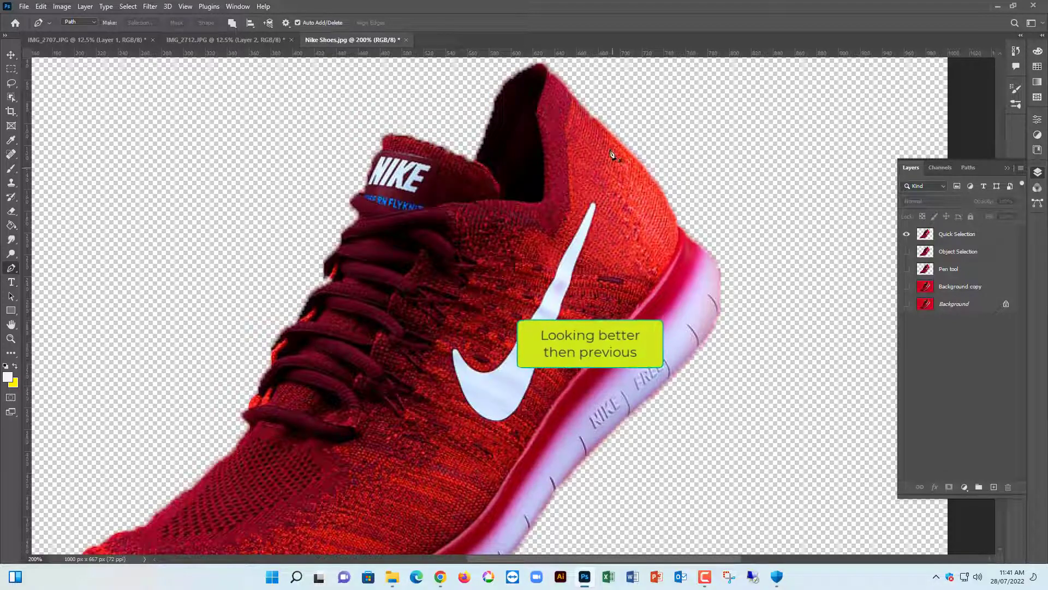
Add a Solid Color fill layer above Background copy in very dark maroon, hex 1c010a.
{"action": "left_click", "coordinate": [952, 287]}
{"action": "left_click", "coordinate": [964, 486]}
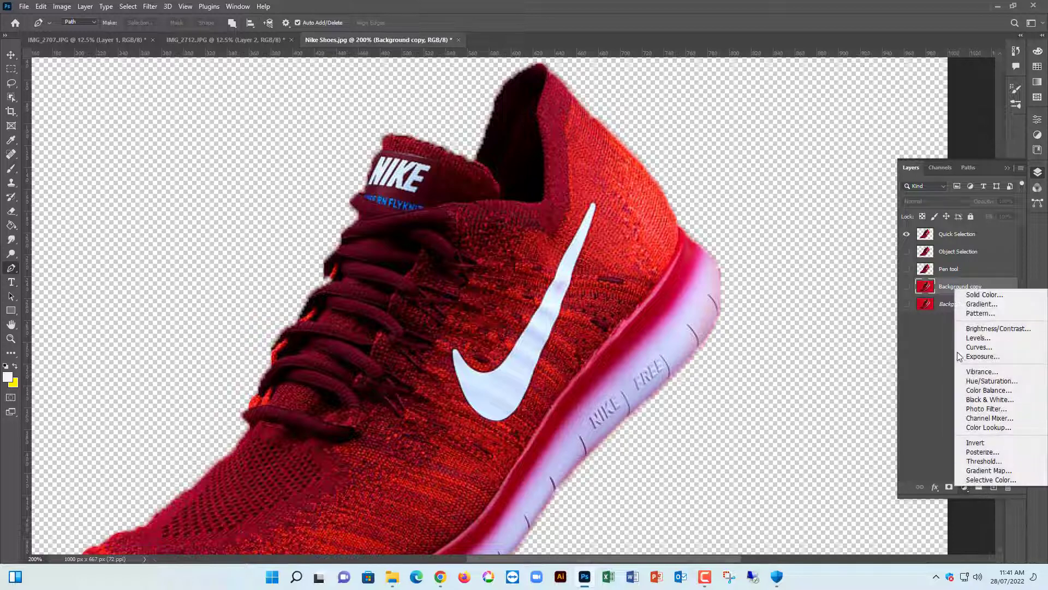
{"action": "left_click", "coordinate": [974, 293]}
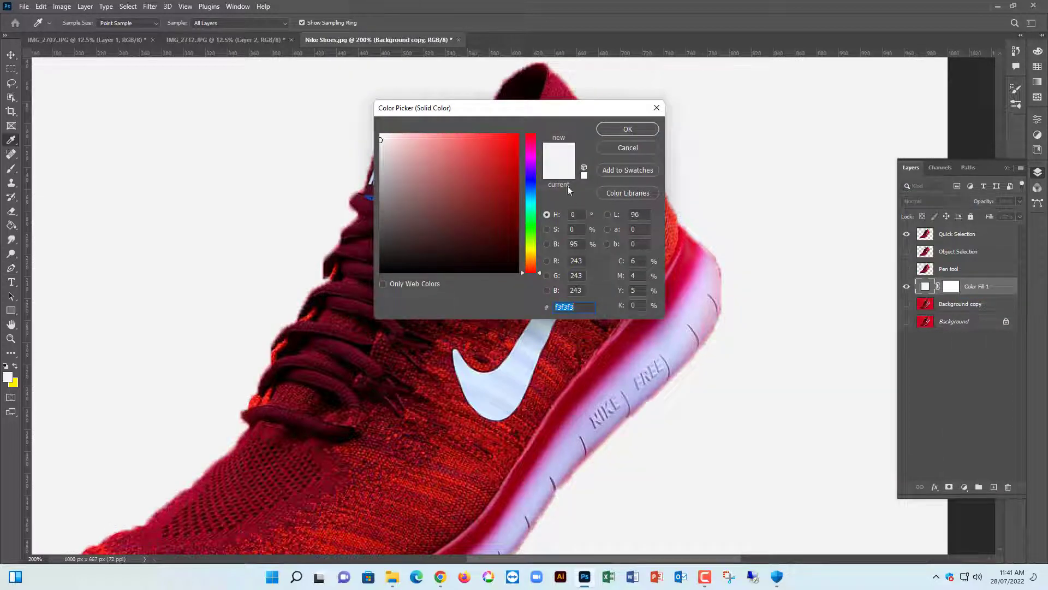
{"action": "left_click", "coordinate": [535, 181]}
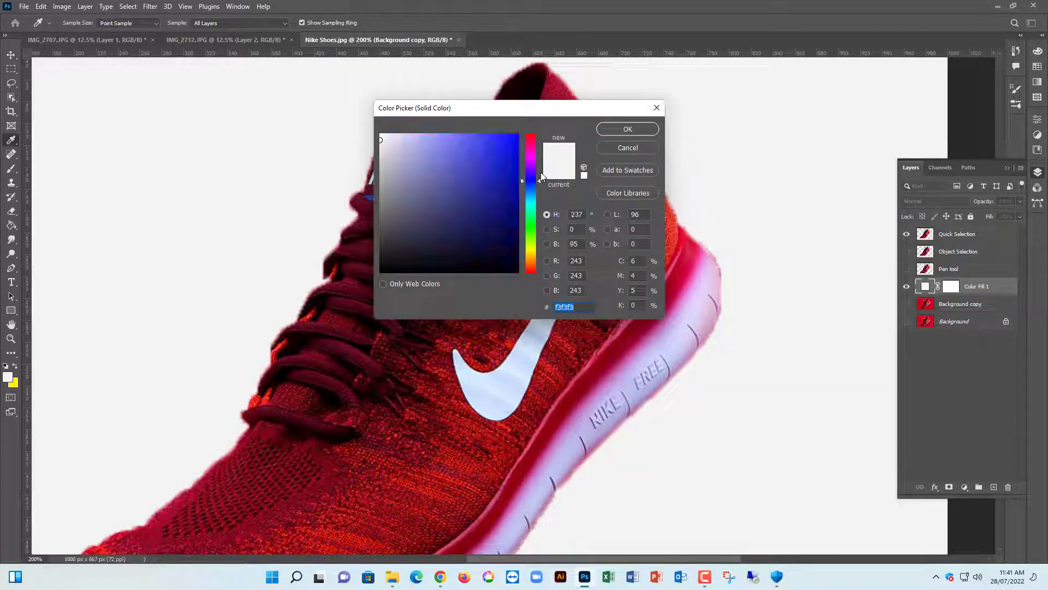
{"action": "left_click", "coordinate": [535, 142]}
{"action": "left_click", "coordinate": [509, 178]}
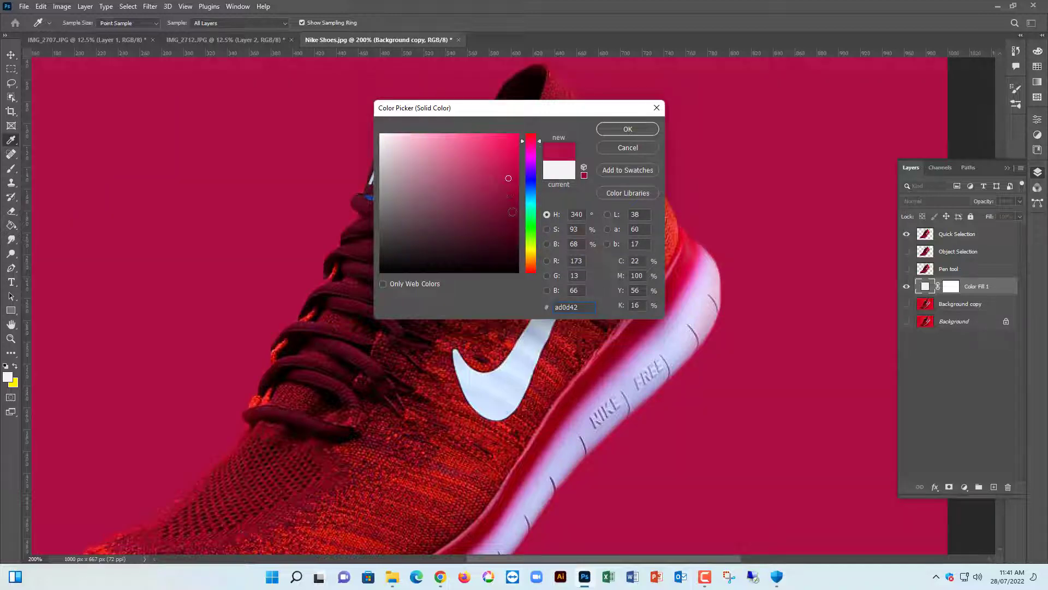
{"action": "left_click", "coordinate": [512, 212]}
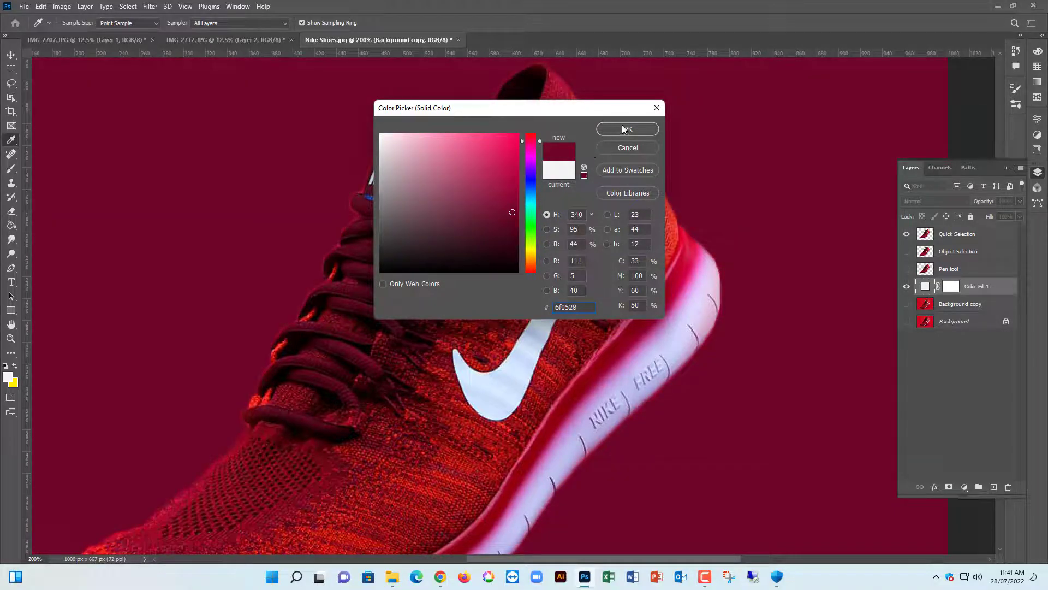
{"action": "left_click", "coordinate": [510, 184]}
{"action": "left_click", "coordinate": [510, 221]}
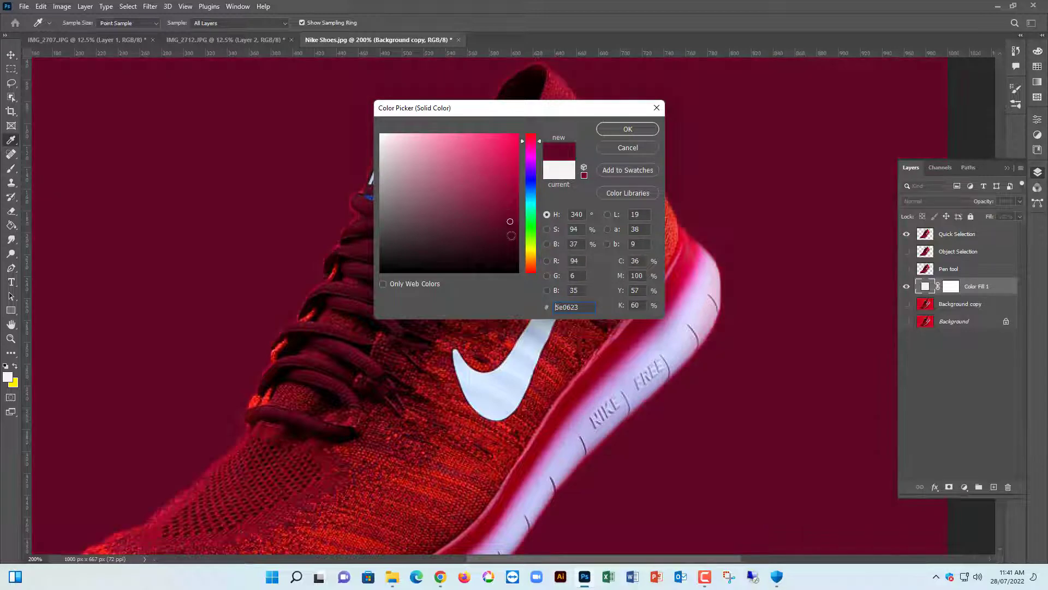
{"action": "left_click", "coordinate": [514, 246]}
{"action": "left_click", "coordinate": [514, 257]}
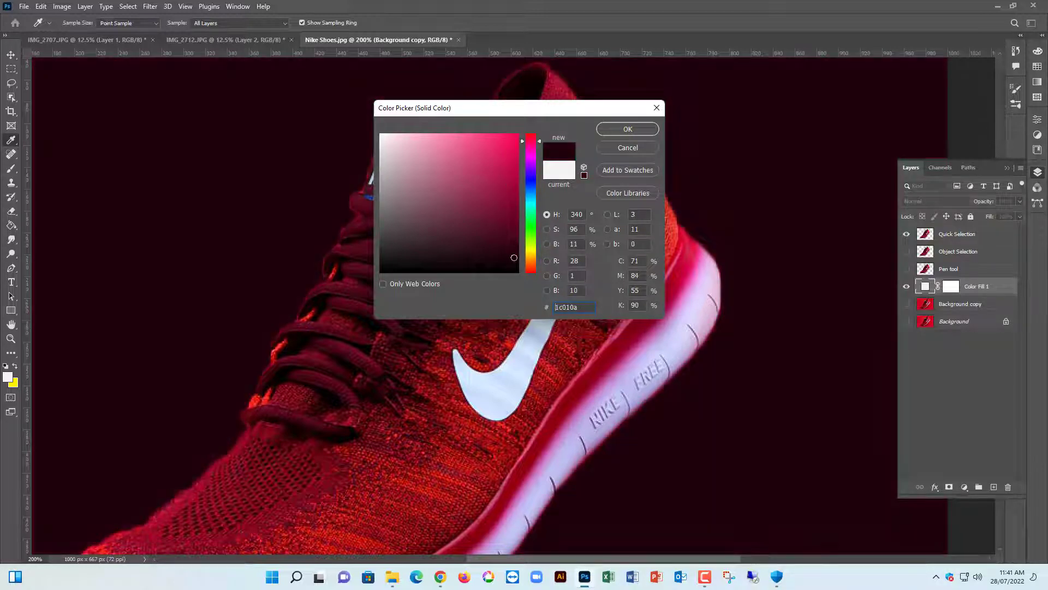
{"action": "left_click", "coordinate": [621, 130]}
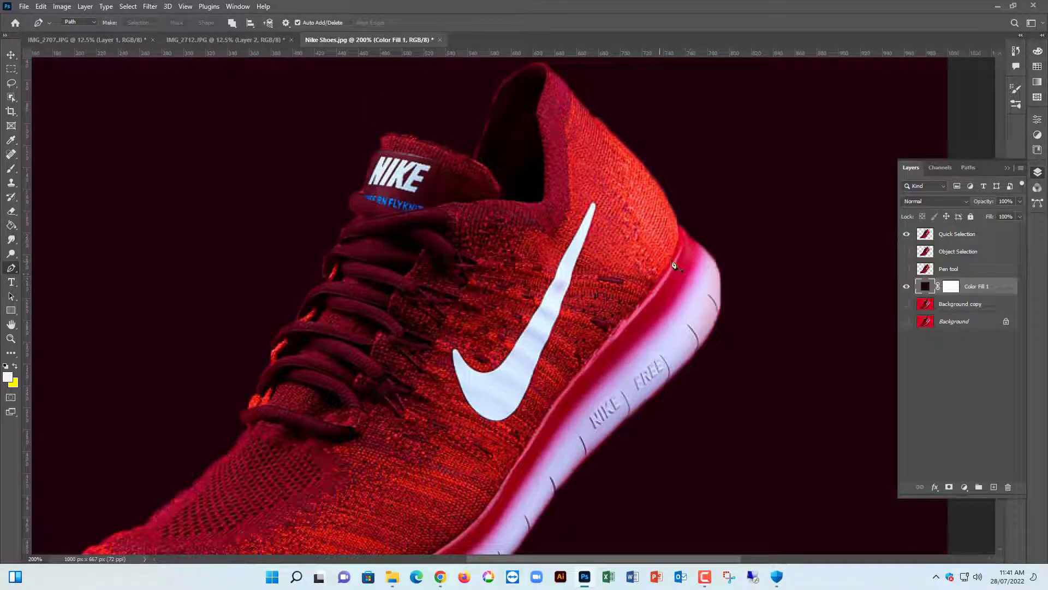
Compare the Quick Selection, Object Selection and Pen tool cutouts against the dark fill, leaving only the Pen tool cutout shown.
{"action": "left_click", "coordinate": [906, 251]}
{"action": "left_click", "coordinate": [906, 268]}
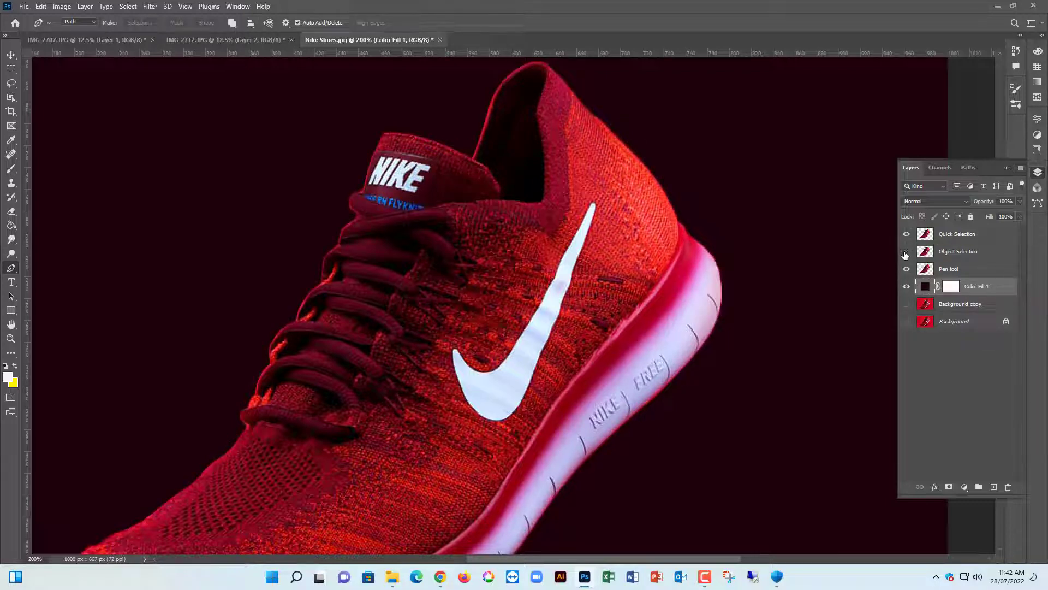
{"action": "left_click", "coordinate": [907, 269]}
{"action": "left_click", "coordinate": [907, 233]}
{"action": "left_click", "coordinate": [907, 252]}
{"action": "left_click", "coordinate": [906, 252]}
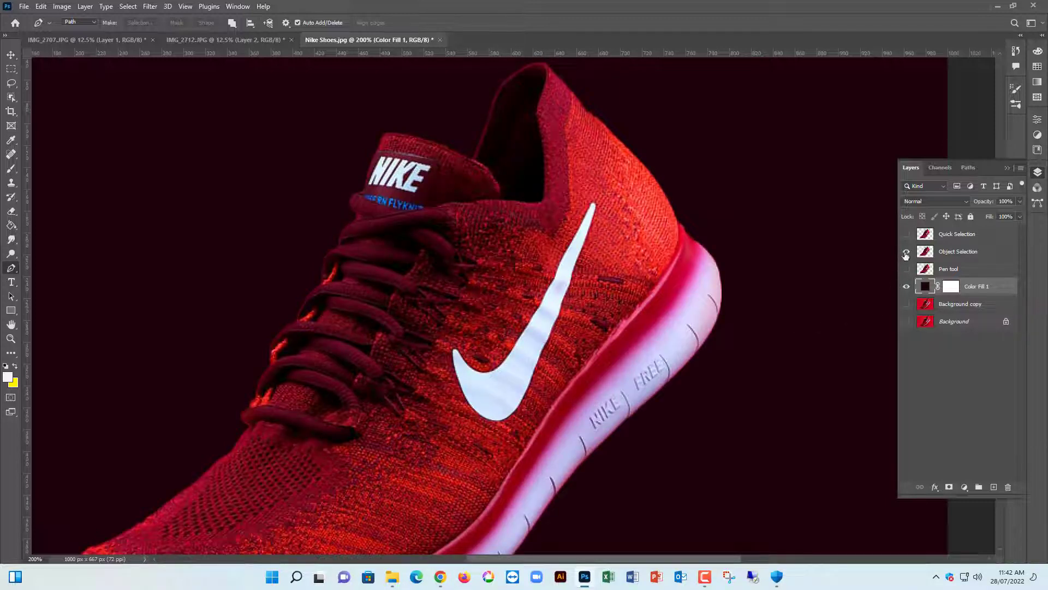
{"action": "left_click", "coordinate": [906, 251]}
{"action": "left_click", "coordinate": [906, 269]}
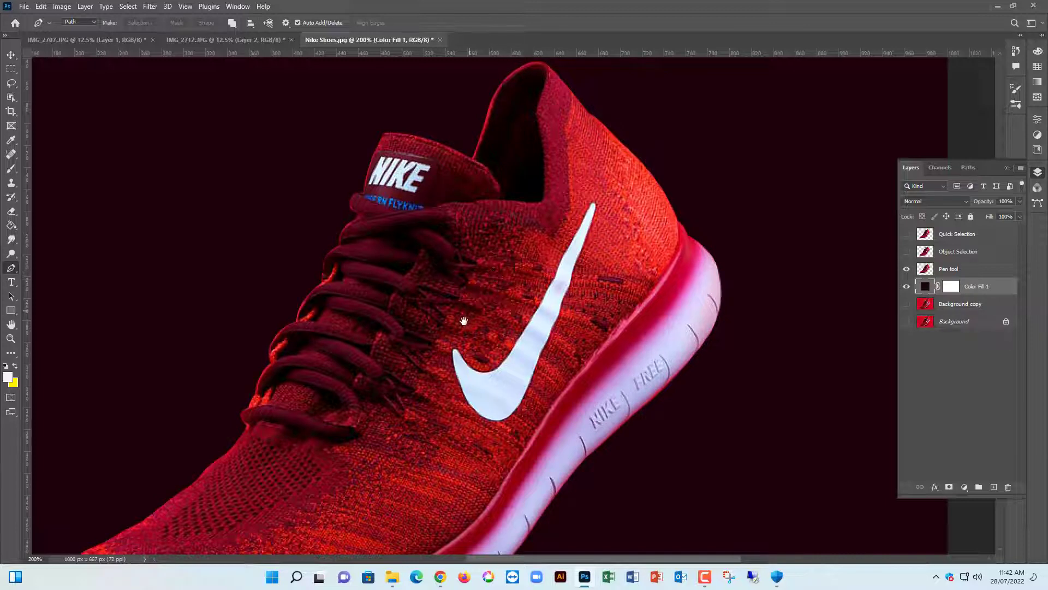
Check the whole shoe on the dark fill and revert the document to its original saved state.
{"action": "left_click_drag", "start_coordinate": [464, 321], "coordinate": [443, 251]}
{"action": "key", "text": "ctrl+minus"}
{"action": "key", "text": "ctrl+minus"}
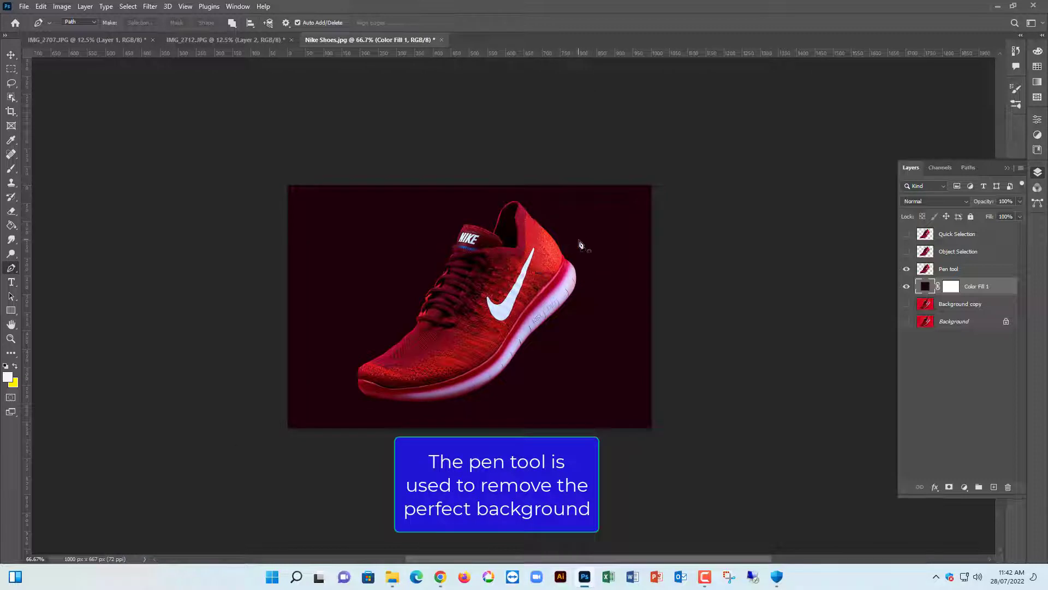
{"action": "key", "text": "ctrl+plus"}
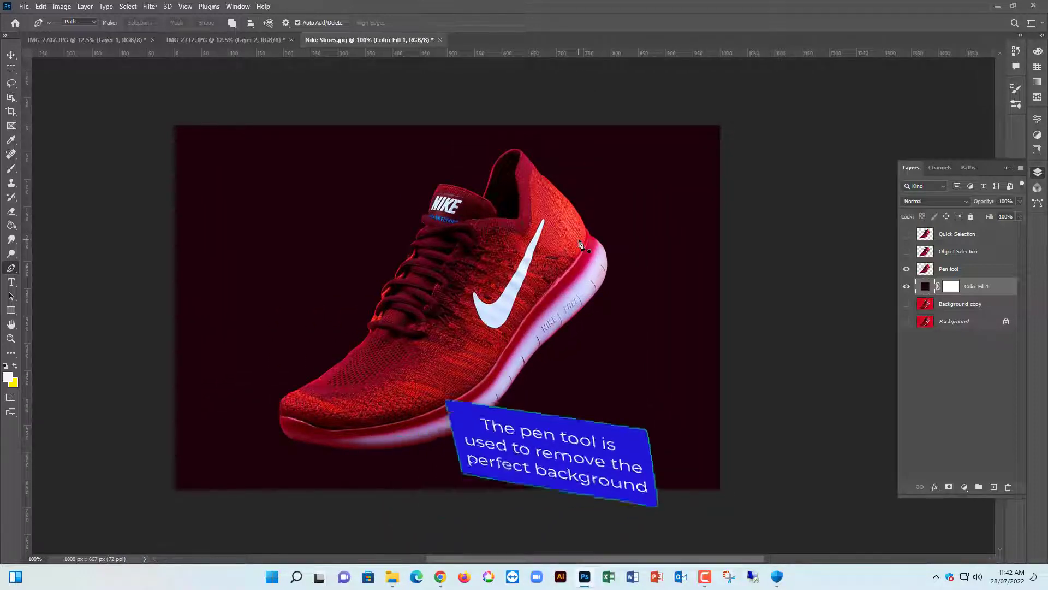
{"action": "key", "text": "F12"}
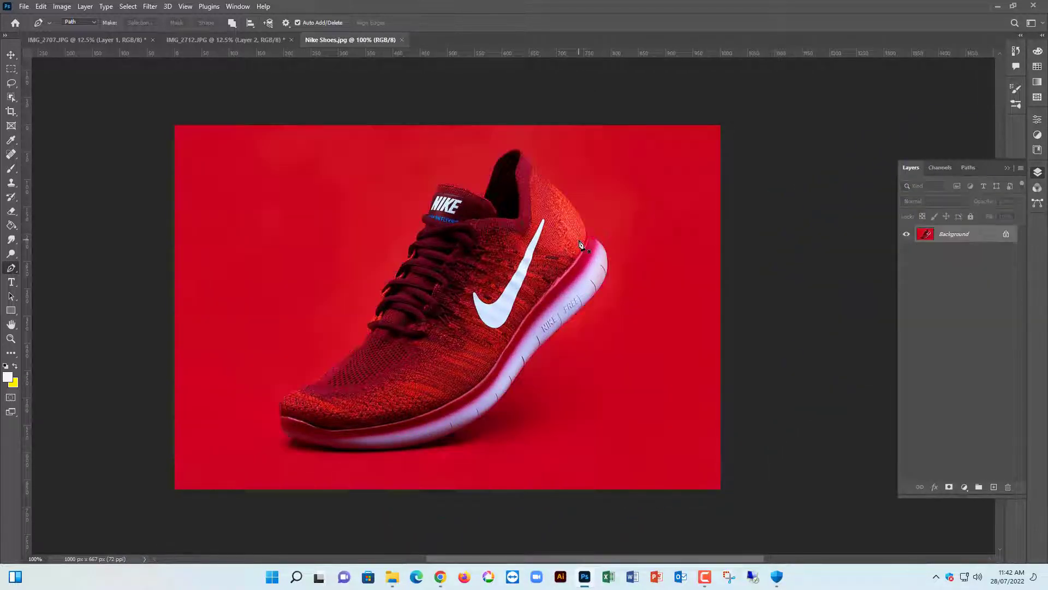